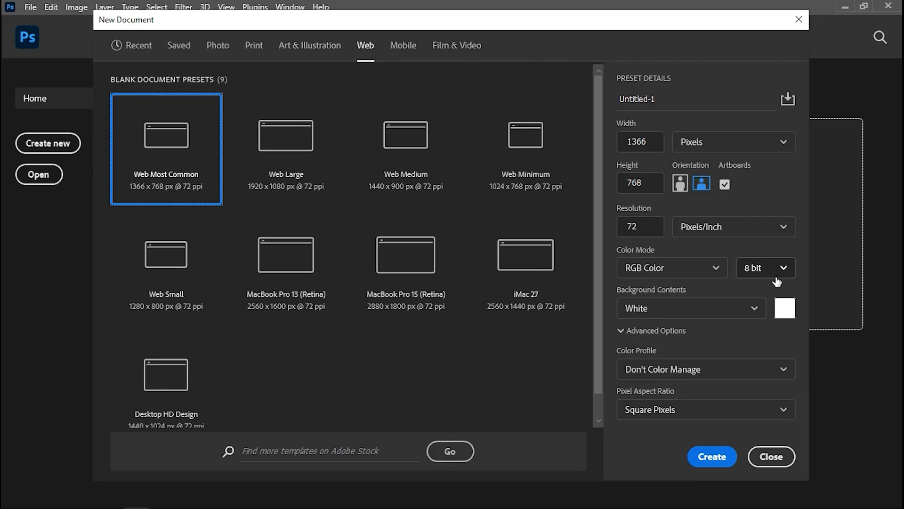
Step: Create the Web Most Common document at 1366 x 768 px and 72 ppi with a black background
{"action": "left_click", "coordinate": [755, 308]}
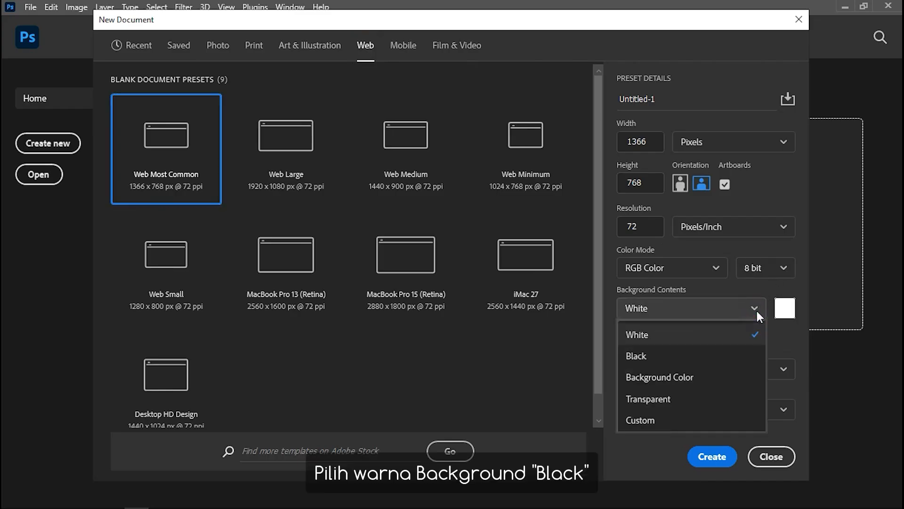
{"action": "left_click", "coordinate": [697, 355]}
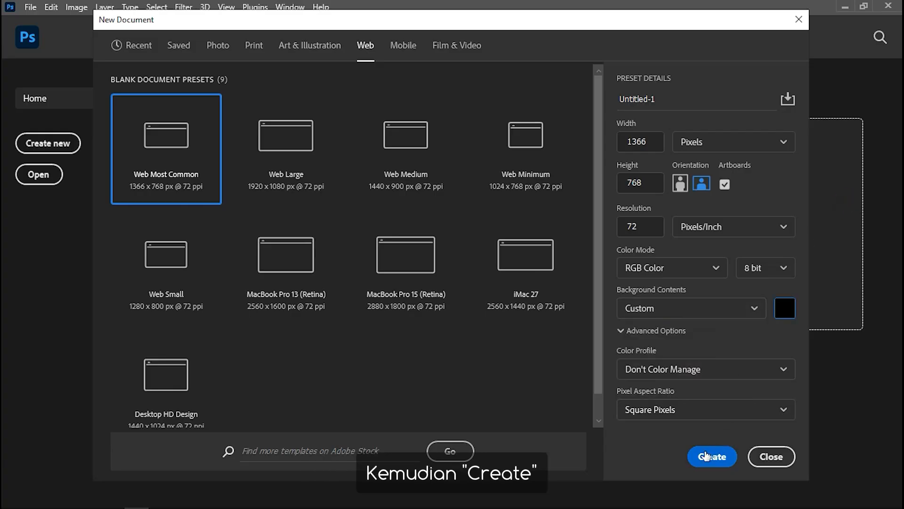
{"action": "left_click", "coordinate": [710, 453]}
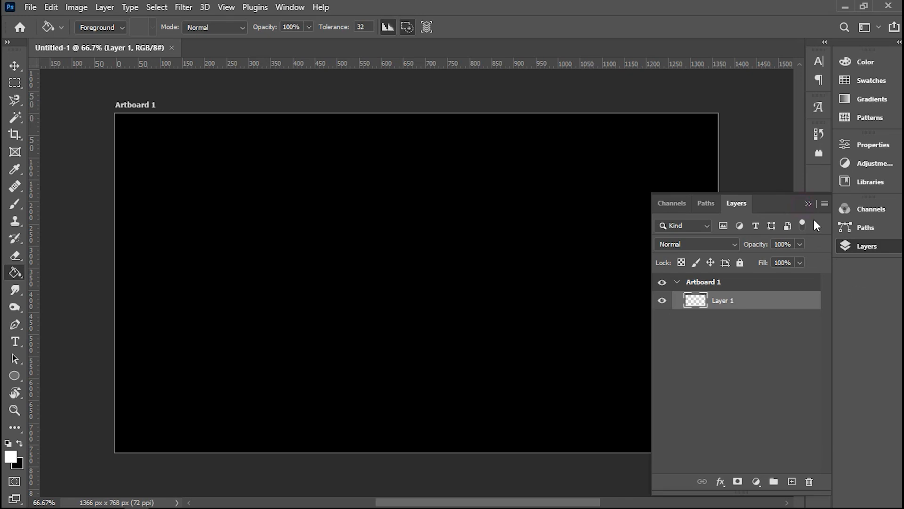
{"action": "left_click", "coordinate": [807, 204]}
{"action": "left_click", "coordinate": [867, 245]}
Step: Prepare the Horizontal Type tool with Book Antiqua Regular at 180 pt and white text color
{"action": "left_click", "coordinate": [15, 344]}
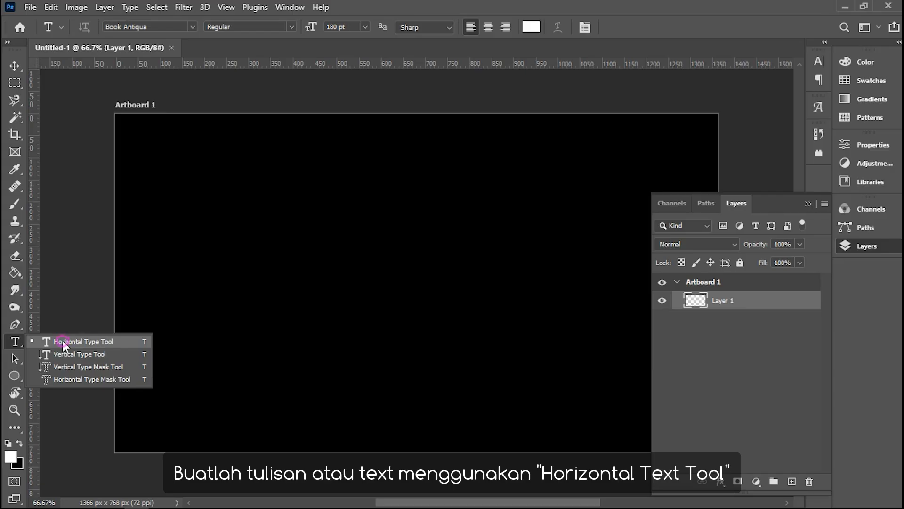
{"action": "left_click", "coordinate": [63, 341]}
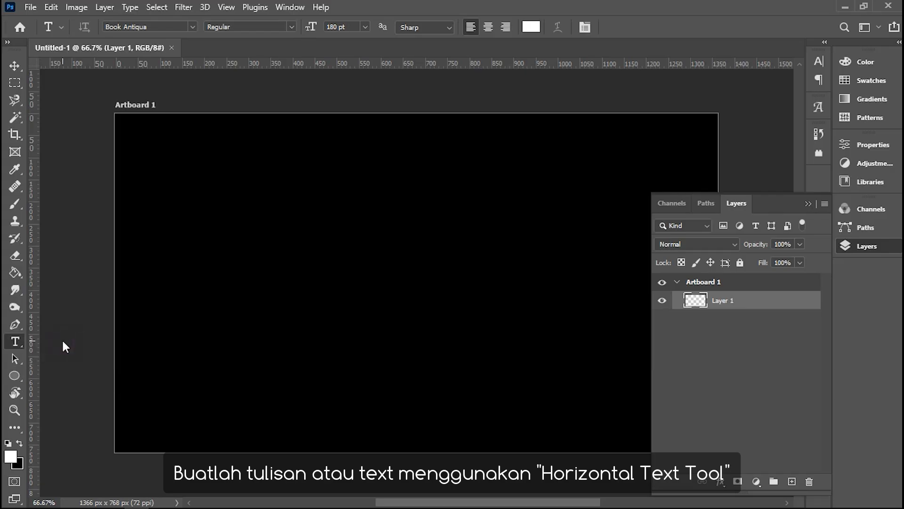
{"action": "left_click", "coordinate": [170, 28]}
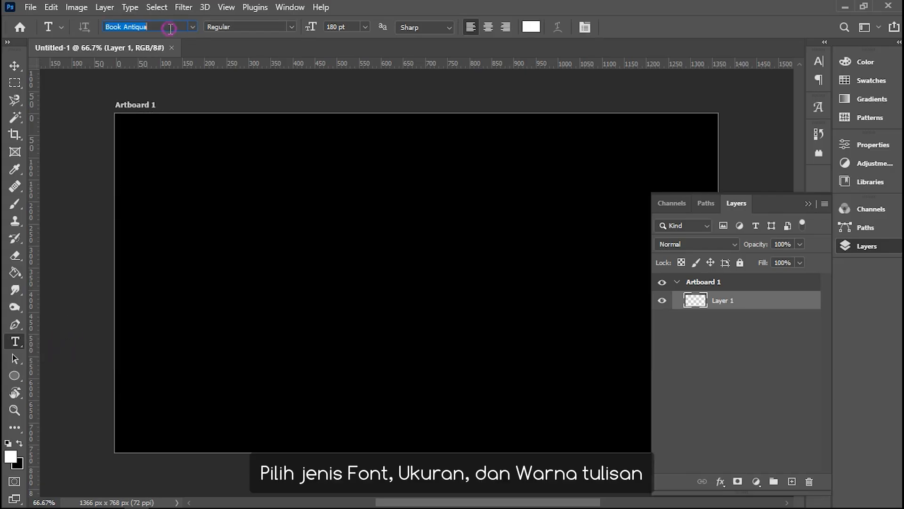
{"action": "left_click", "coordinate": [236, 29]}
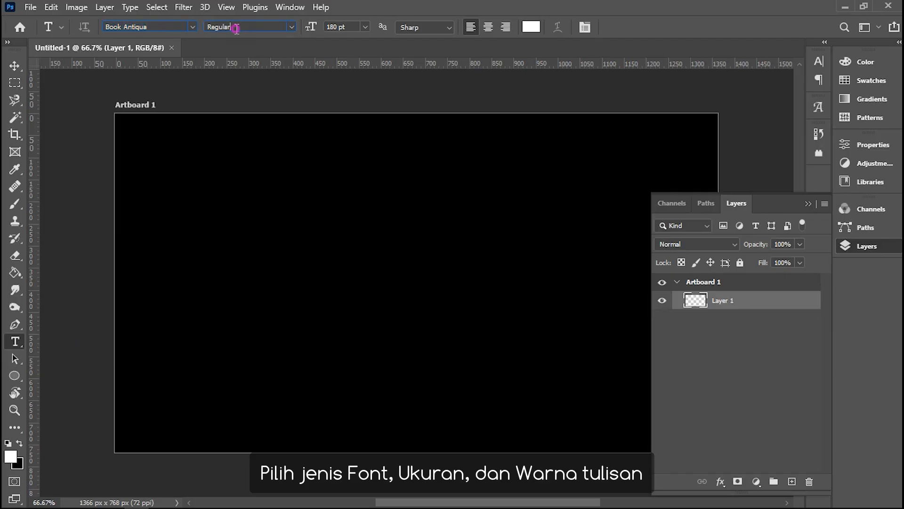
{"action": "left_click", "coordinate": [364, 27]}
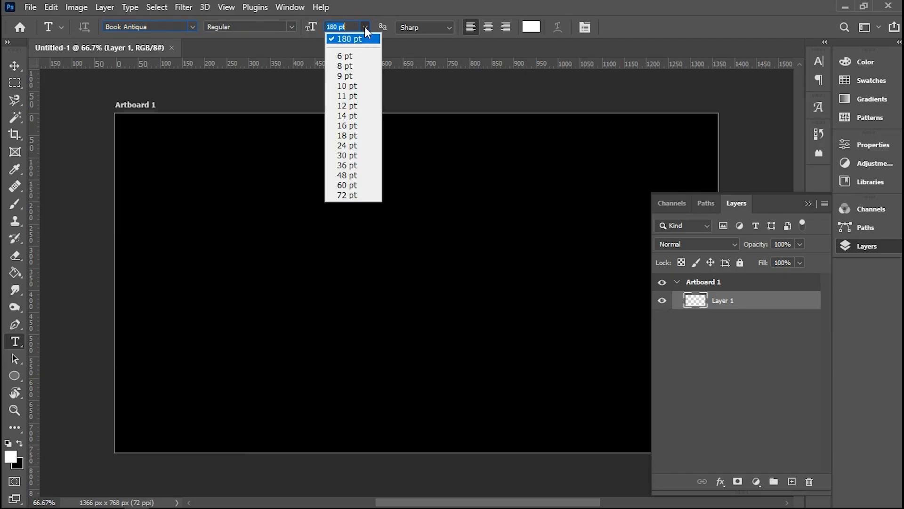
{"action": "left_click", "coordinate": [365, 27]}
{"action": "left_click", "coordinate": [524, 30]}
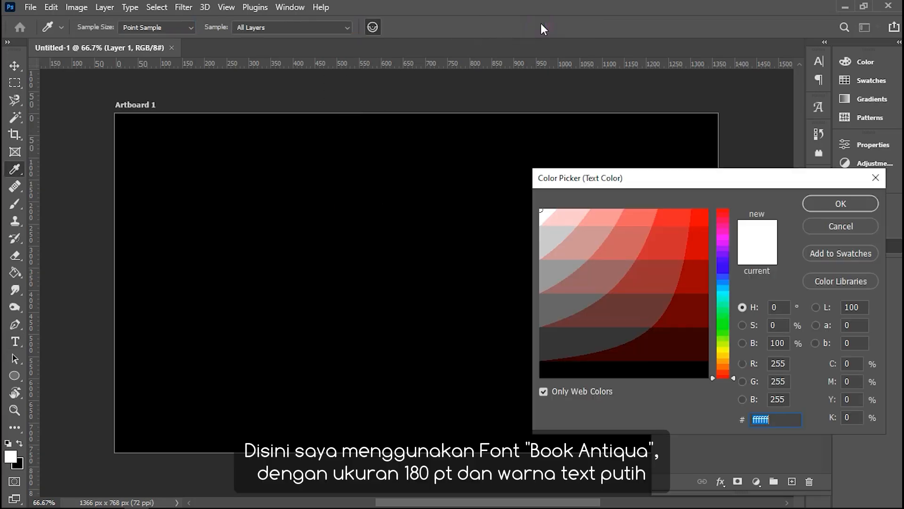
{"action": "left_click", "coordinate": [869, 208]}
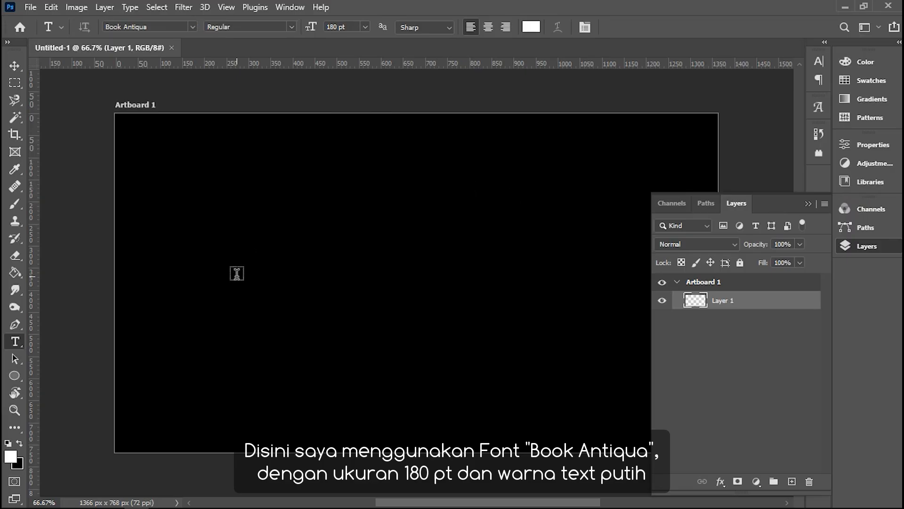
Step: Add the text BAKAR on the artboard and move it to about the center
{"action": "left_click", "coordinate": [809, 203]}
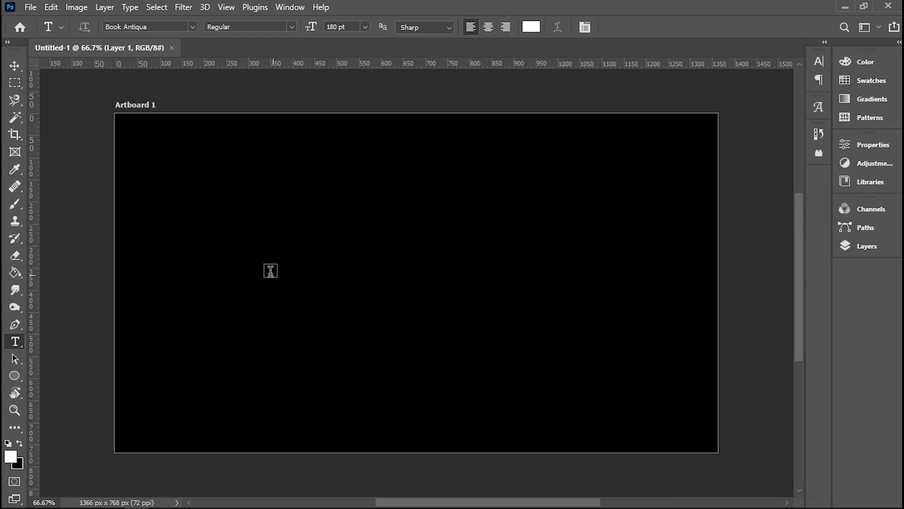
{"action": "left_click", "coordinate": [252, 272]}
{"action": "type", "text": "BAKAR"}
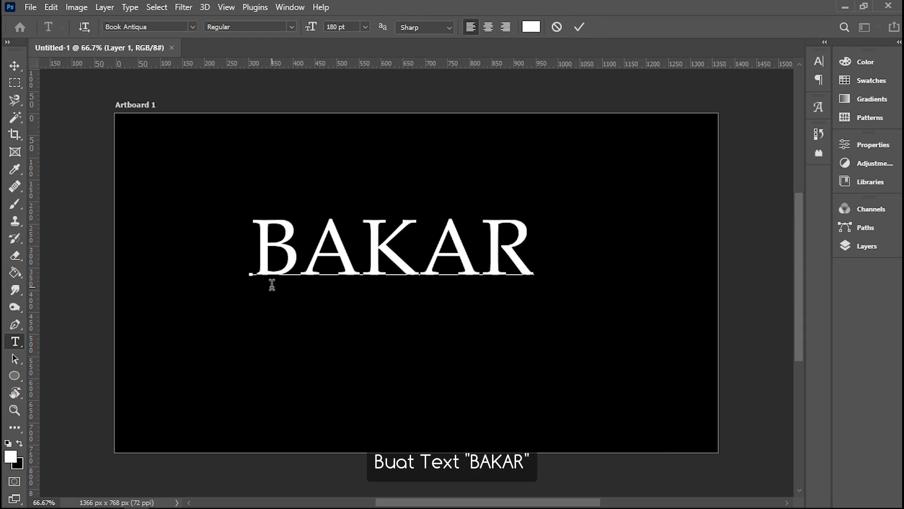
{"action": "left_click", "coordinate": [11, 69]}
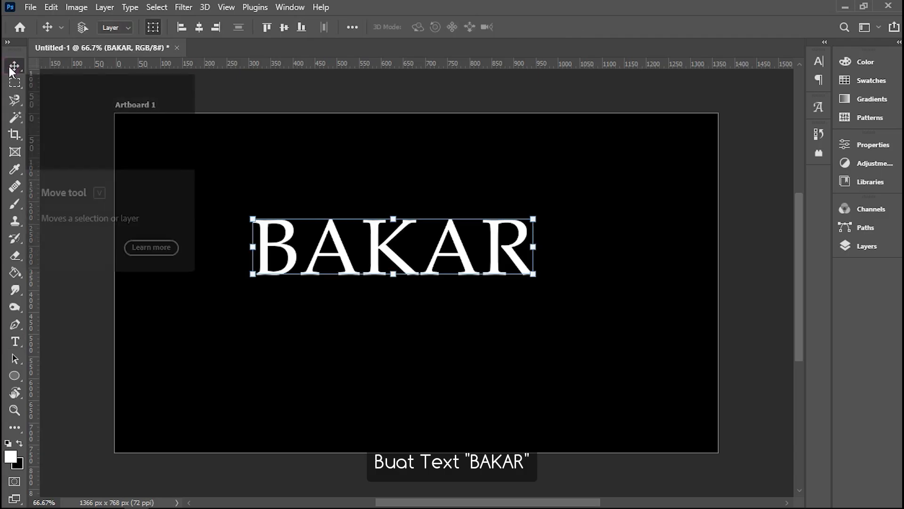
{"action": "left_click_drag", "start_coordinate": [381, 252], "coordinate": [419, 284]}
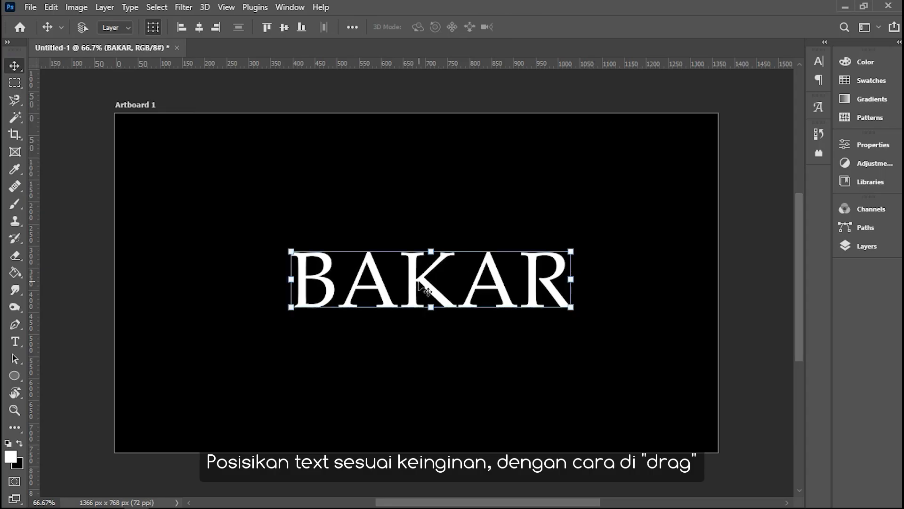
Step: Create a work path from the BAKAR text layer
{"action": "left_click", "coordinate": [869, 247]}
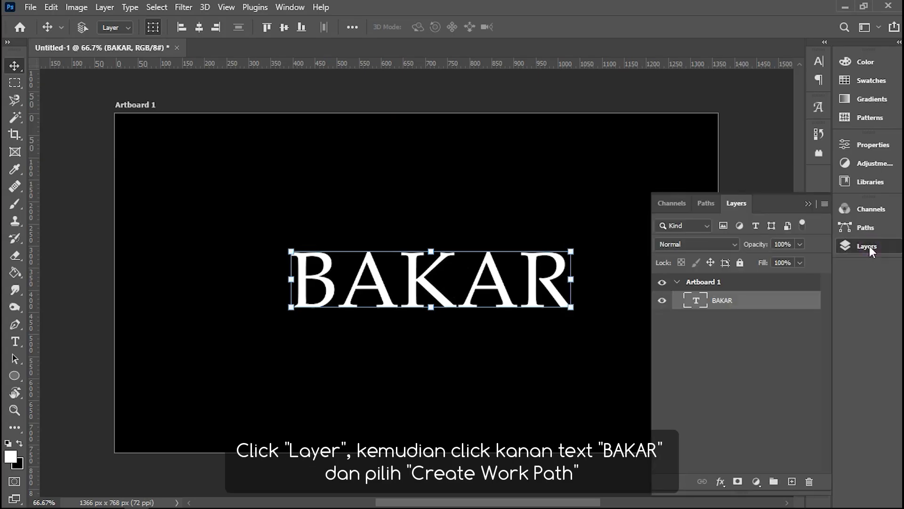
{"action": "right_click", "coordinate": [723, 304]}
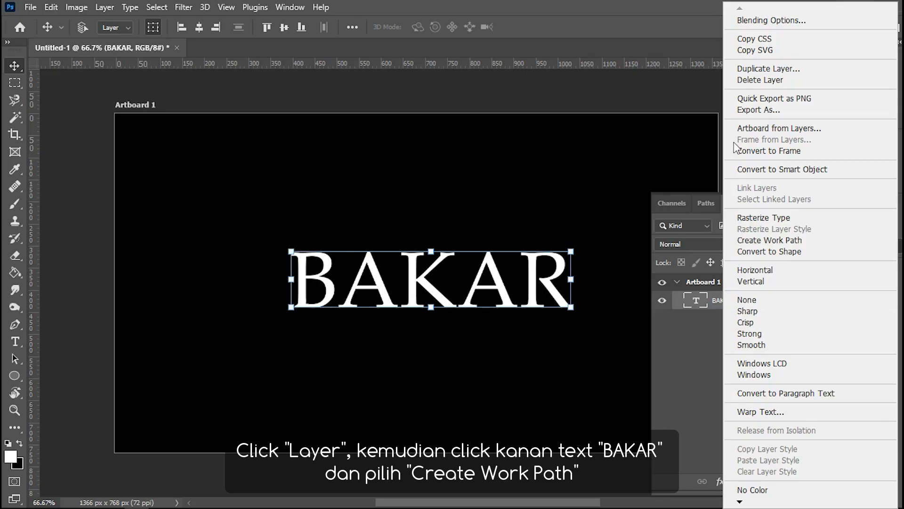
{"action": "left_click", "coordinate": [813, 240]}
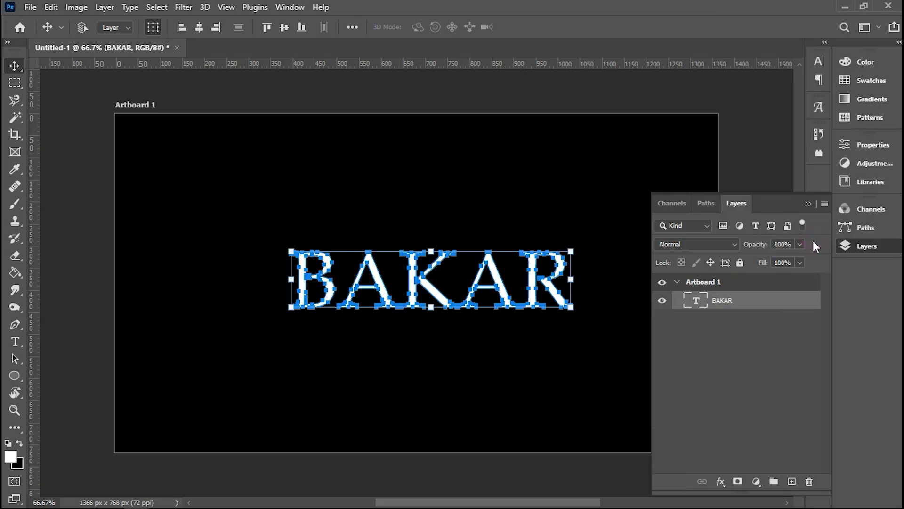
Step: Add a new empty layer above the BAKAR text layer and hide the text layer
{"action": "left_click", "coordinate": [792, 481]}
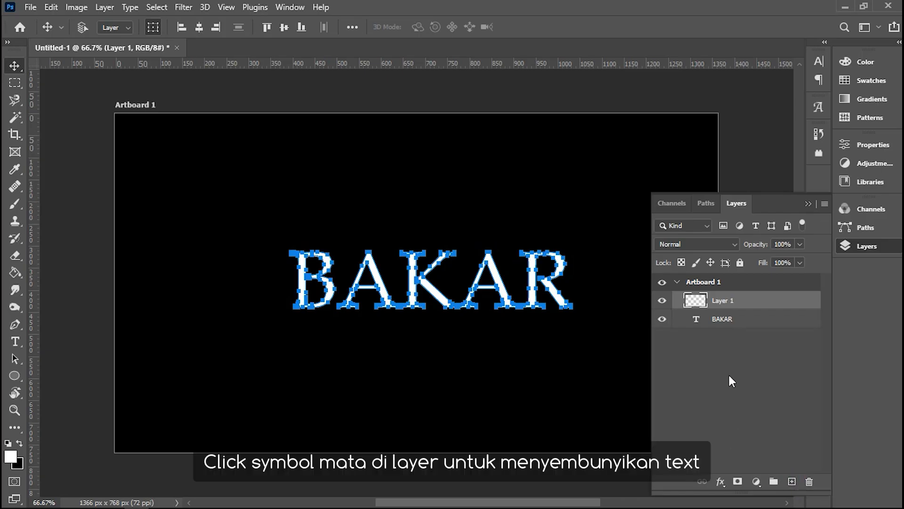
{"action": "left_click", "coordinate": [663, 319]}
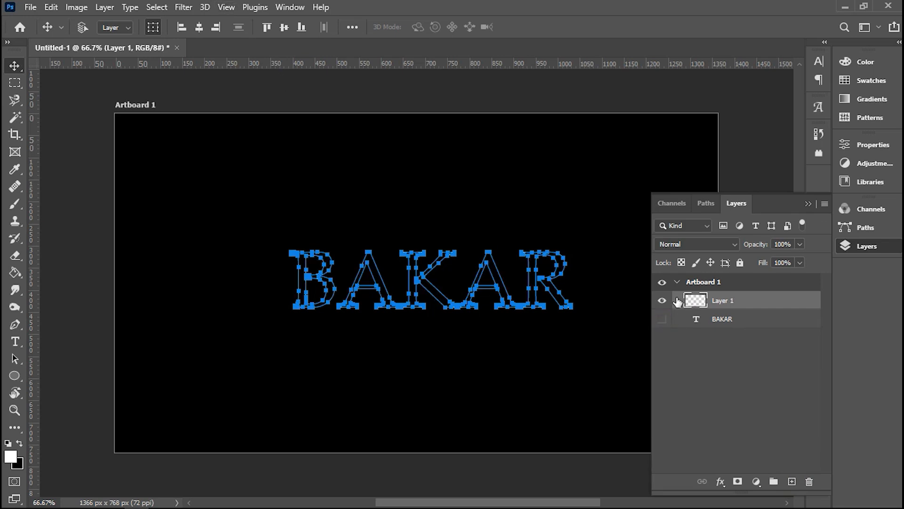
Step: Rename the new empty layer as API and keep it selected
{"action": "right_click", "coordinate": [725, 304]}
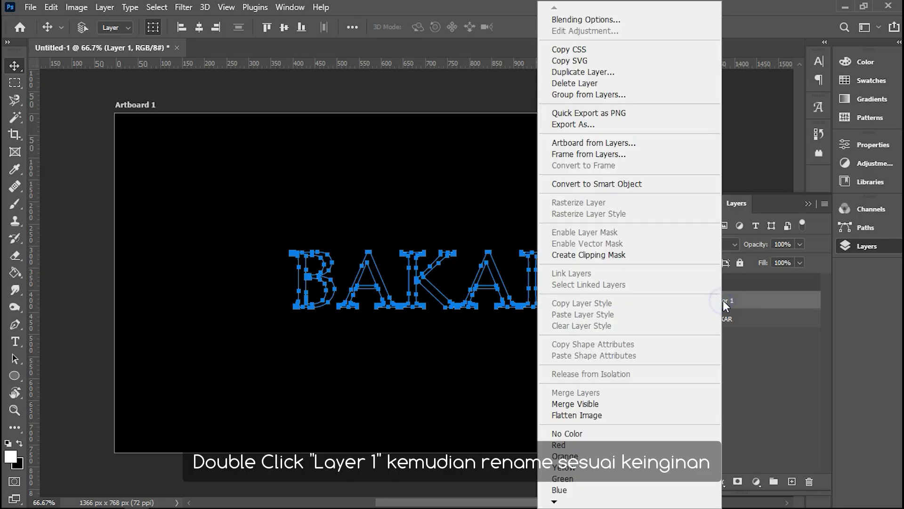
{"action": "left_click", "coordinate": [725, 301]}
{"action": "double_click", "coordinate": [725, 303]}
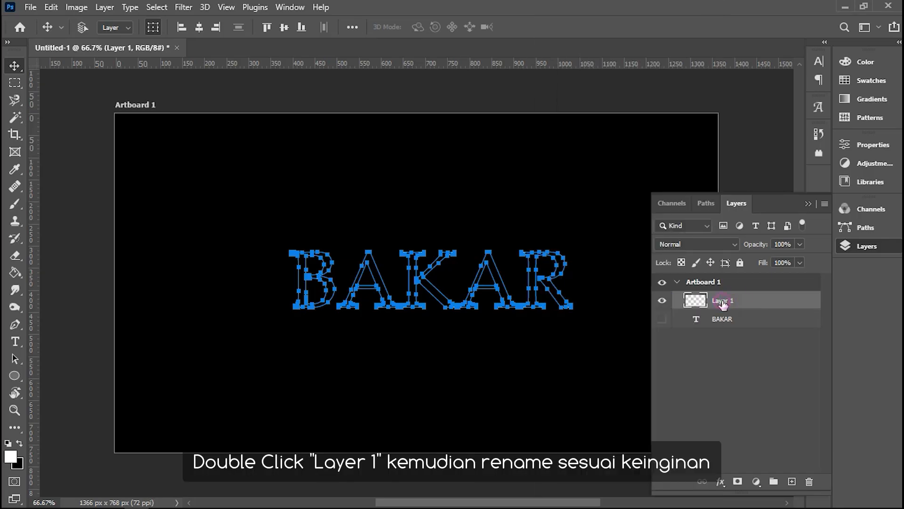
{"action": "type", "text": "API"}
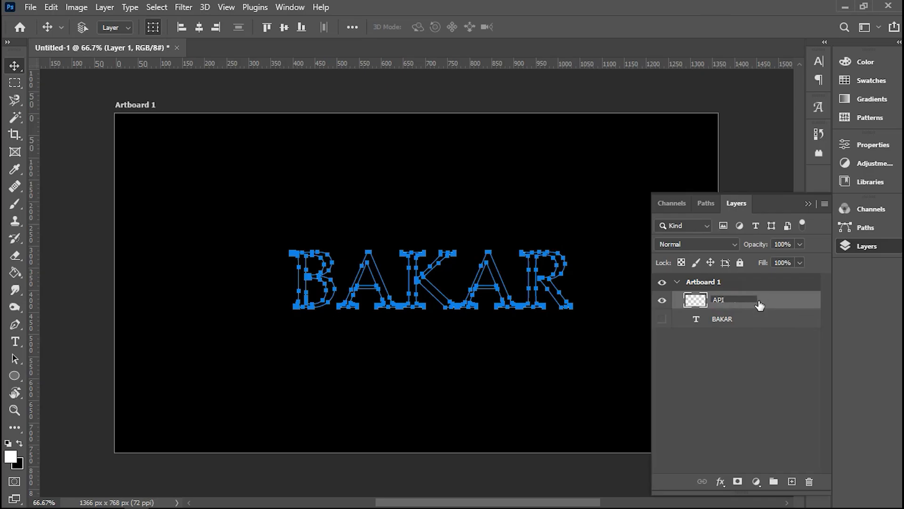
{"action": "key", "text": "Return"}
{"action": "left_click", "coordinate": [739, 302]}
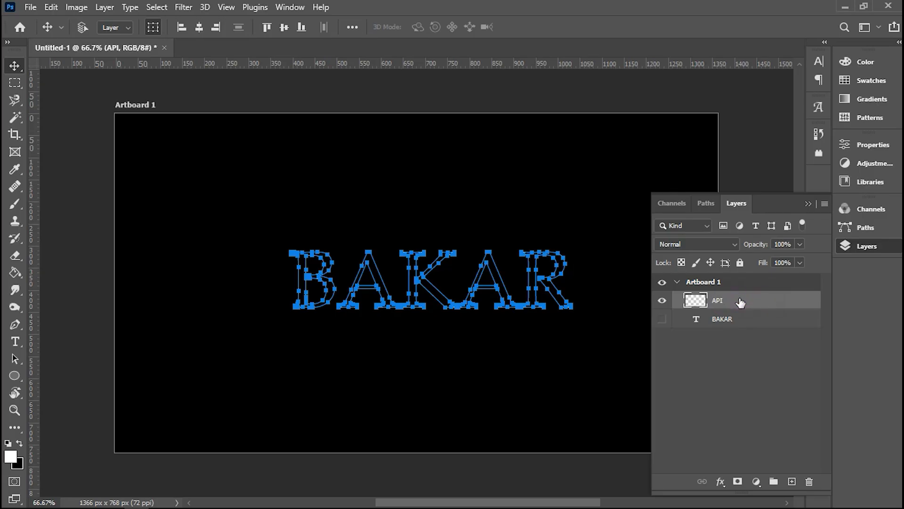
Step: Start the Flame render filter on the API layer along the text path, accepting the long-path warning
{"action": "left_click", "coordinate": [183, 8]}
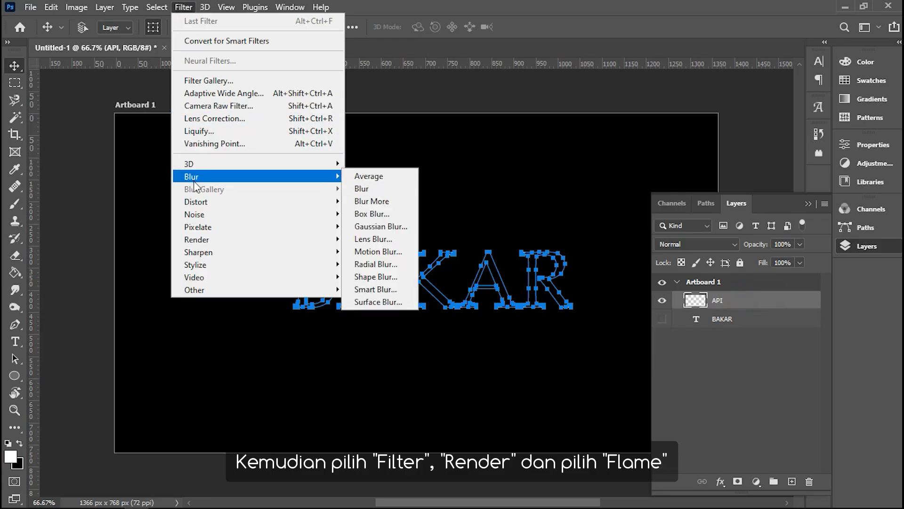
{"action": "mouse_move", "coordinate": [199, 215]}
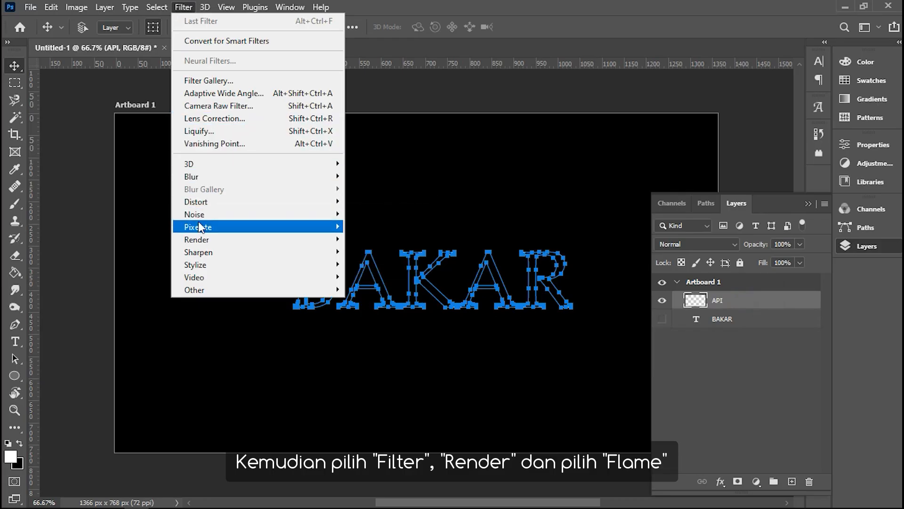
{"action": "mouse_move", "coordinate": [206, 241]}
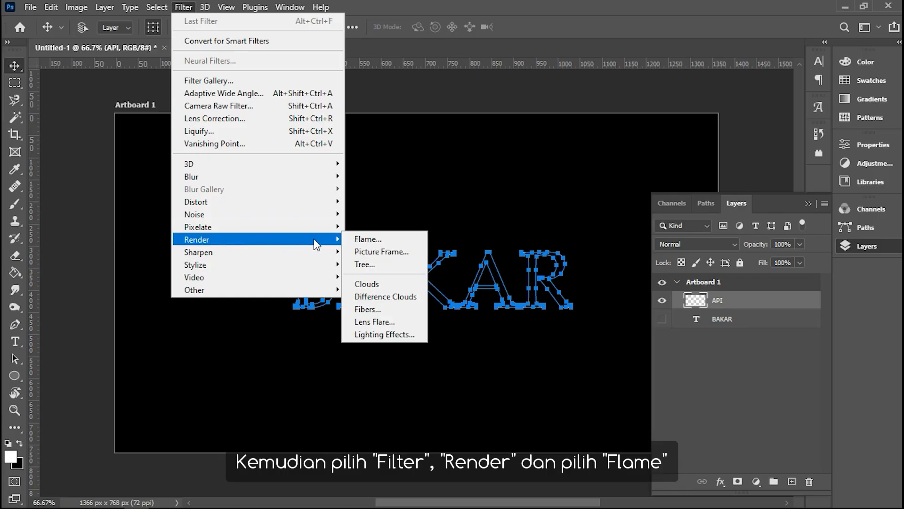
{"action": "left_click", "coordinate": [388, 240]}
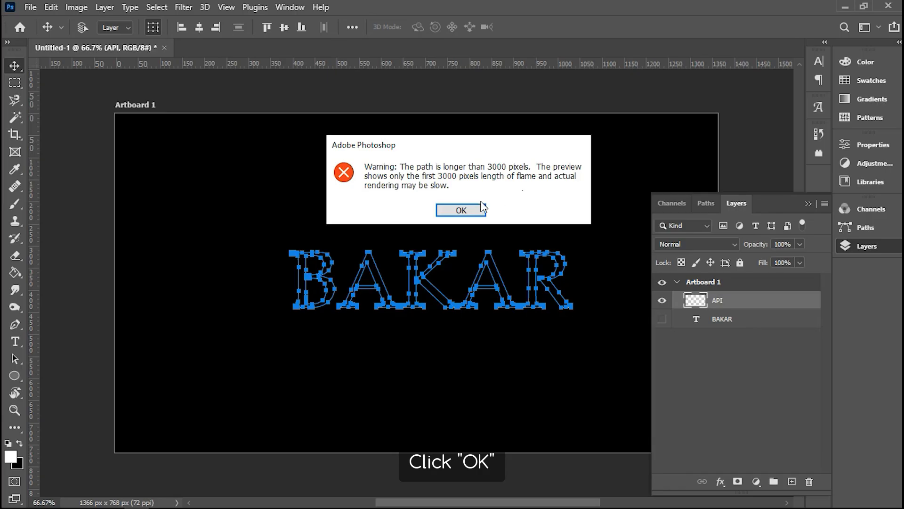
{"action": "left_click", "coordinate": [462, 209]}
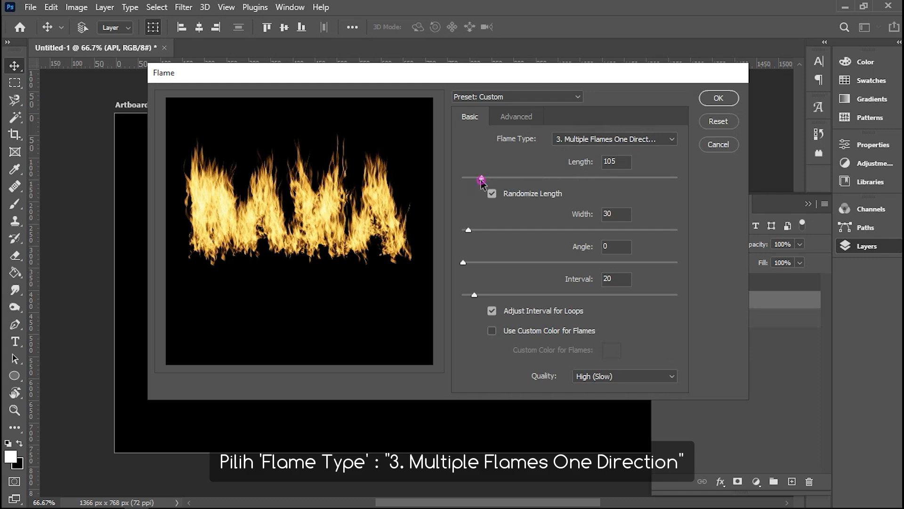
Step: Try out the flame's length, interval and angle settings, finishing at length 105, interval 20 and angle 0
{"action": "left_click_drag", "start_coordinate": [481, 178], "coordinate": [492, 176]}
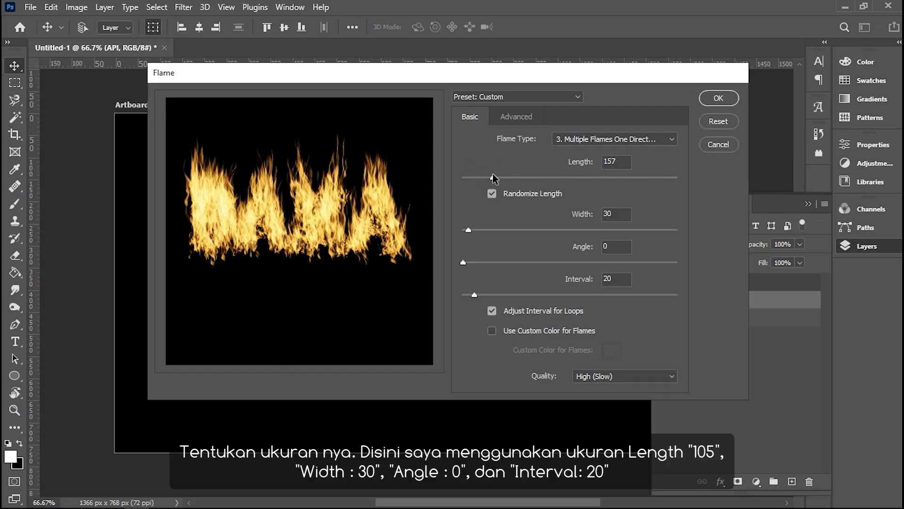
{"action": "left_click_drag", "start_coordinate": [493, 179], "coordinate": [485, 182]}
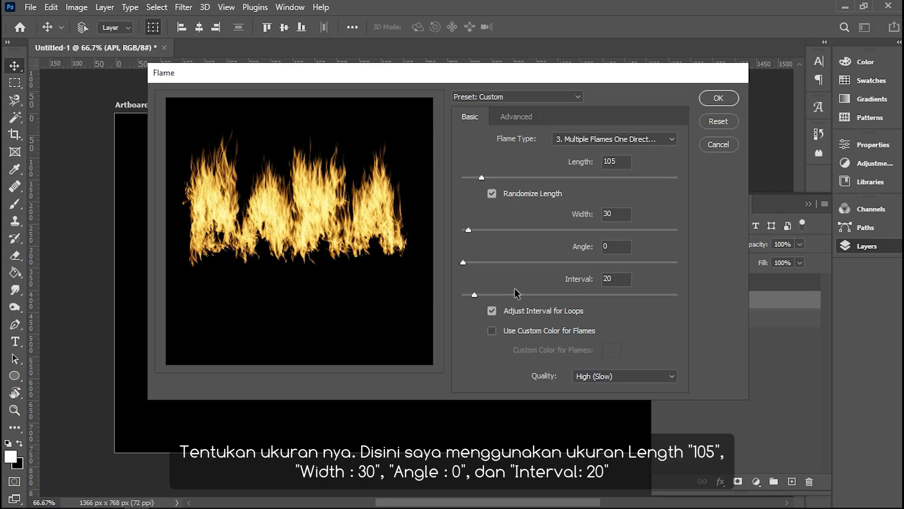
{"action": "left_click", "coordinate": [474, 294]}
{"action": "mouse_move", "coordinate": [473, 294]}
{"action": "left_mouse_down"}
{"action": "mouse_move", "coordinate": [494, 294]}
{"action": "mouse_move", "coordinate": [472, 302]}
{"action": "left_mouse_up"}
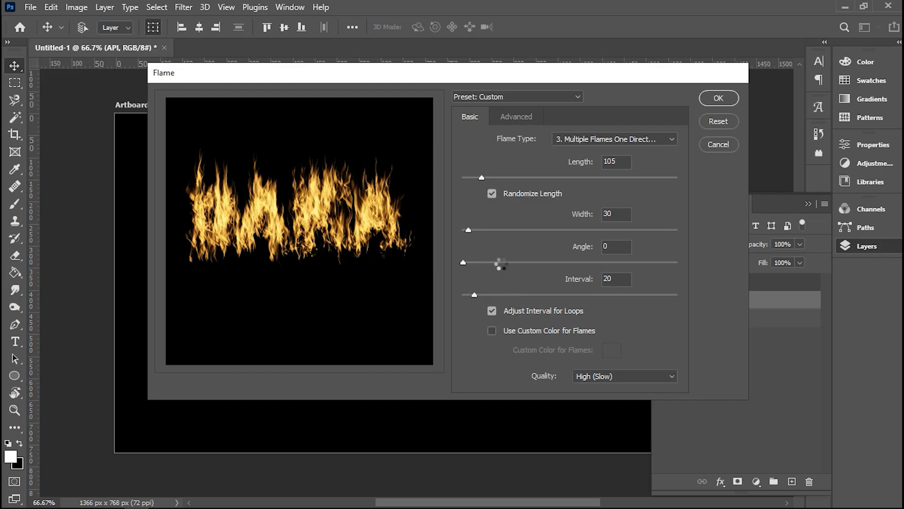
{"action": "left_click", "coordinate": [463, 263]}
{"action": "left_click_drag", "start_coordinate": [465, 262], "coordinate": [473, 262]}
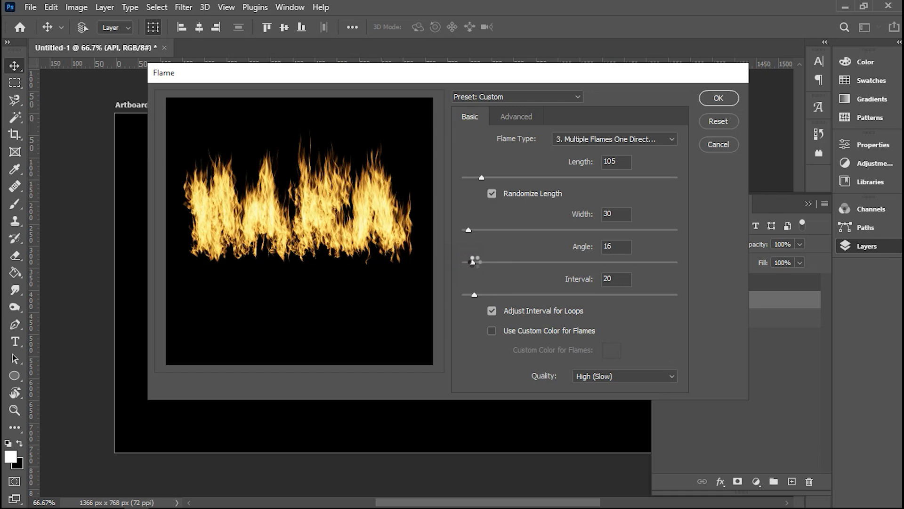
{"action": "left_click_drag", "start_coordinate": [474, 262], "coordinate": [452, 262]}
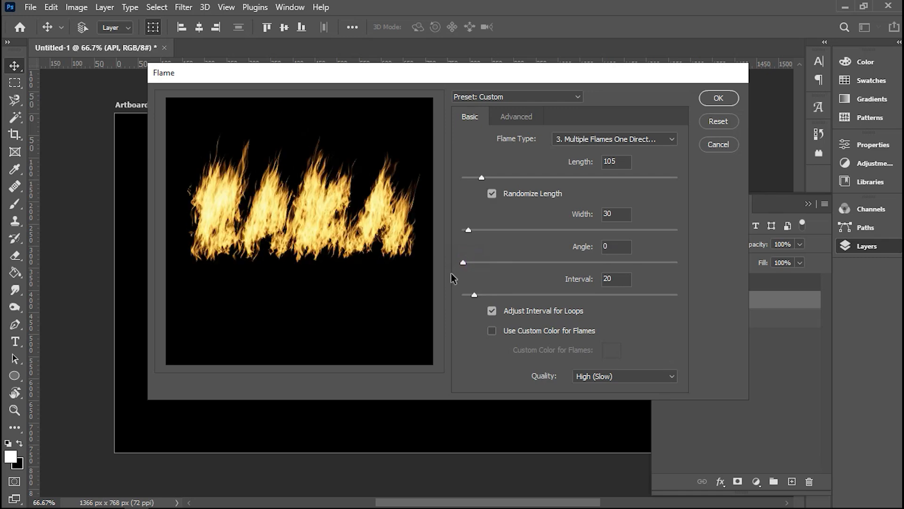
Step: Set the flame's Turbulent value to 48 in the advanced Flame settings
{"action": "left_click", "coordinate": [516, 117]}
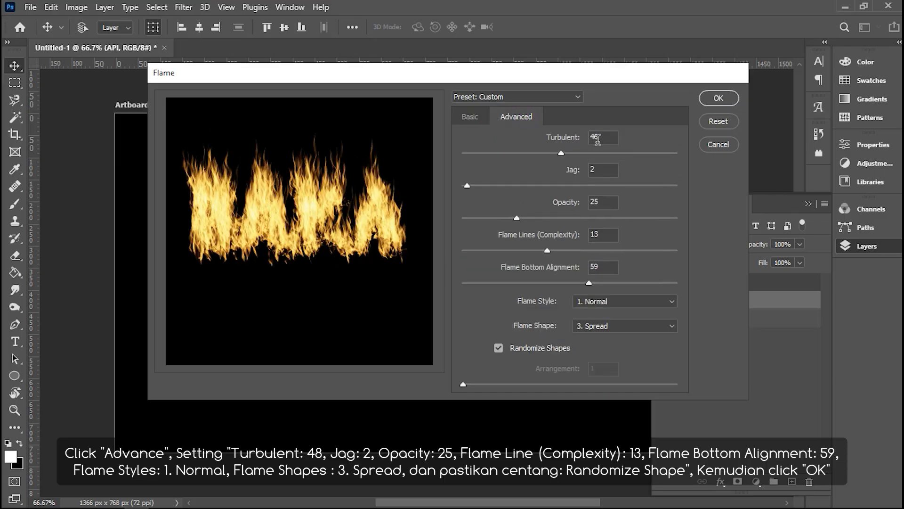
{"action": "left_click_drag", "start_coordinate": [561, 153], "coordinate": [544, 158]}
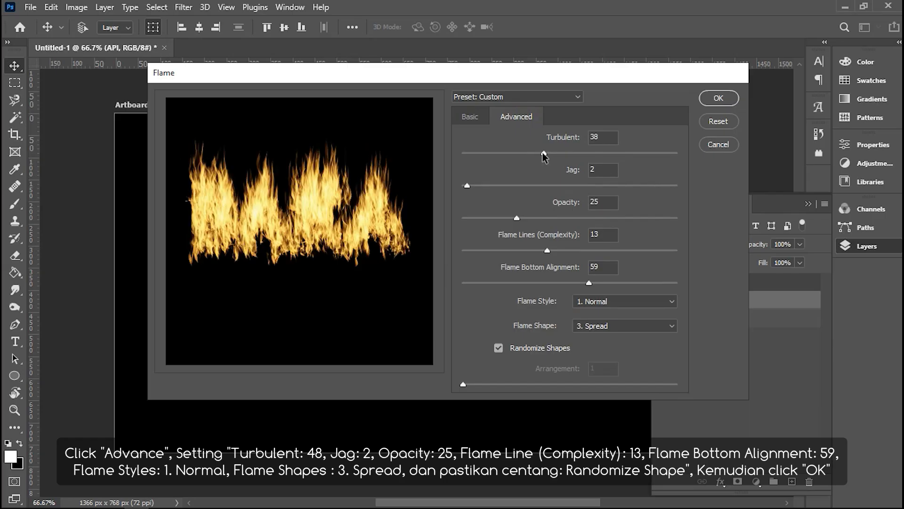
{"action": "left_click_drag", "start_coordinate": [544, 156], "coordinate": [566, 156]}
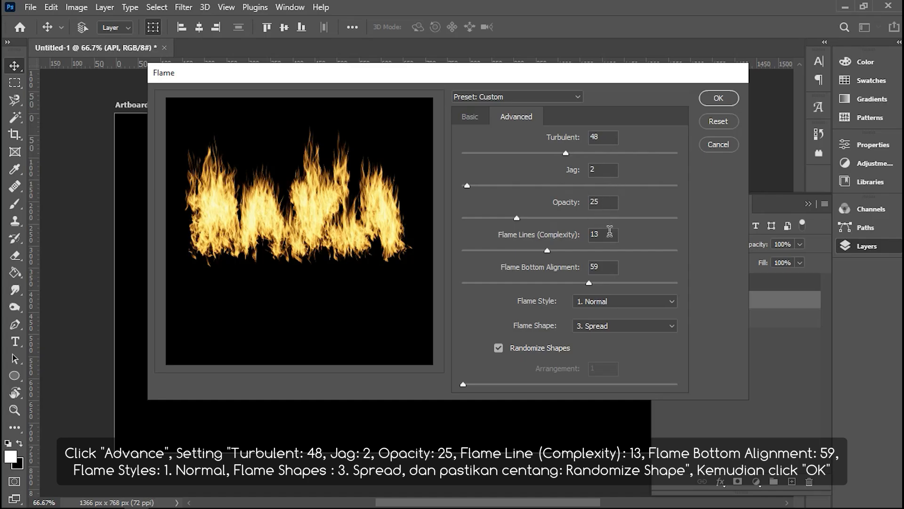
Step: Try out the Violent and Flat flame styles, finishing with the Normal style
{"action": "left_click", "coordinate": [620, 301]}
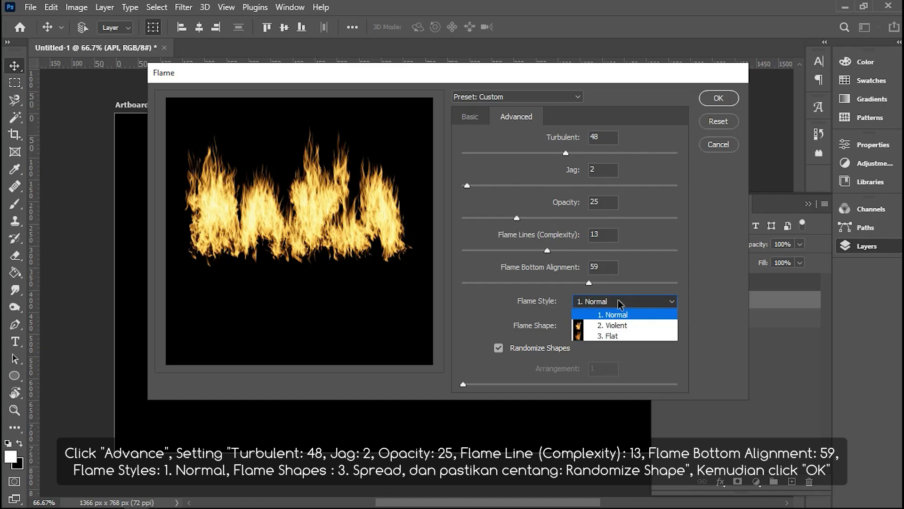
{"action": "left_click", "coordinate": [621, 325]}
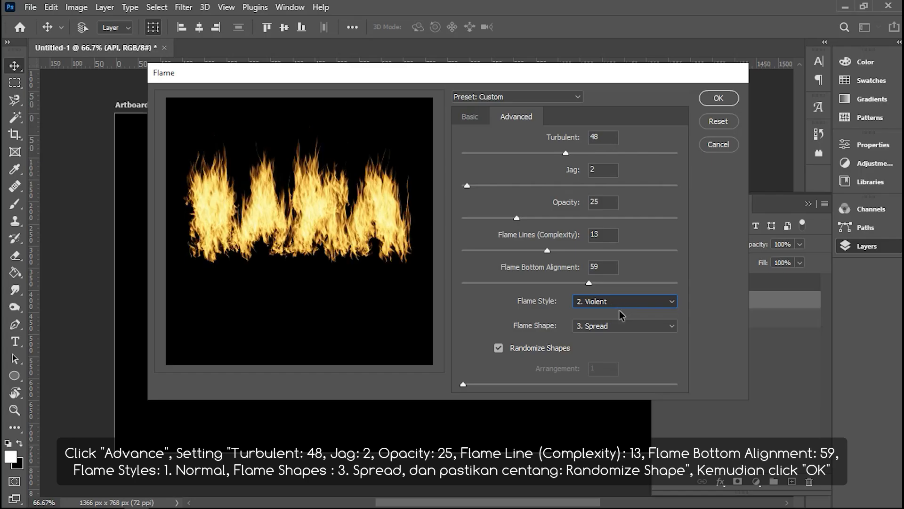
{"action": "left_click", "coordinate": [621, 307]}
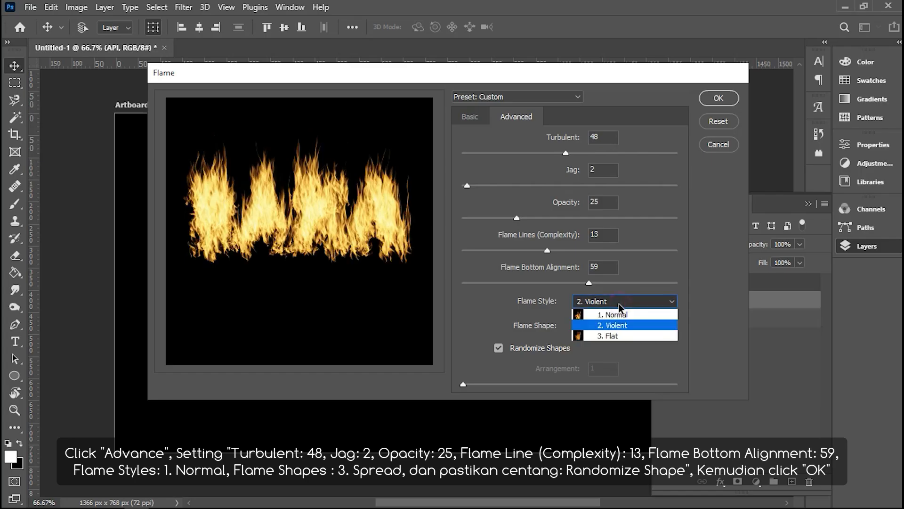
{"action": "left_click", "coordinate": [617, 334]}
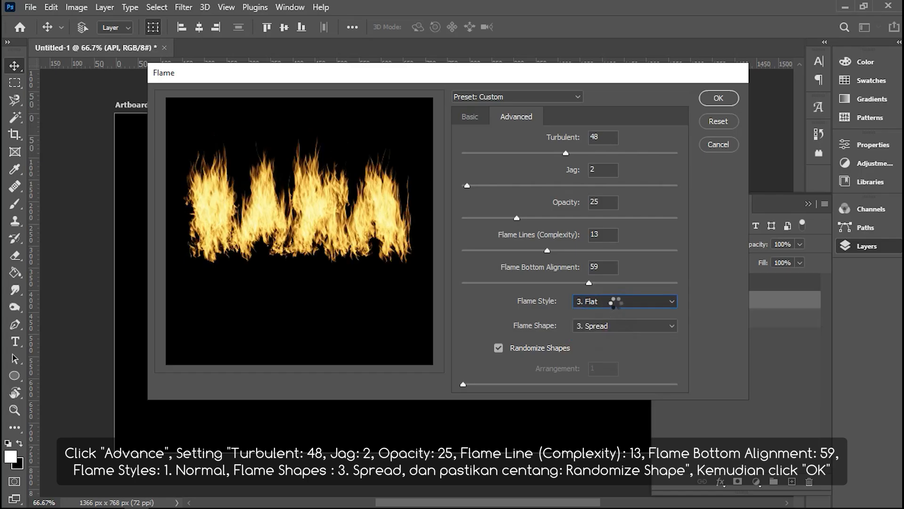
{"action": "left_click", "coordinate": [614, 302]}
{"action": "left_click", "coordinate": [617, 307]}
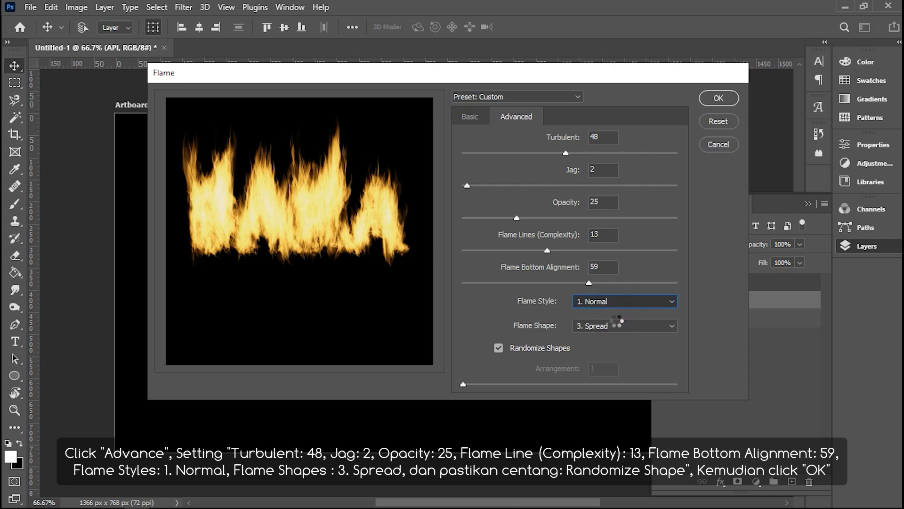
Step: Keep the flame shape as Spread and apply the Flame filter to the API layer
{"action": "left_click", "coordinate": [616, 325]}
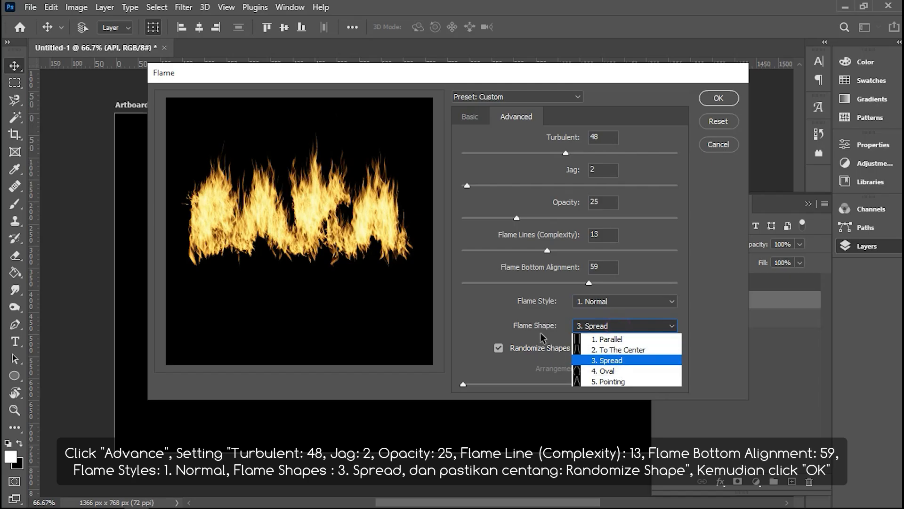
{"action": "left_click", "coordinate": [488, 325]}
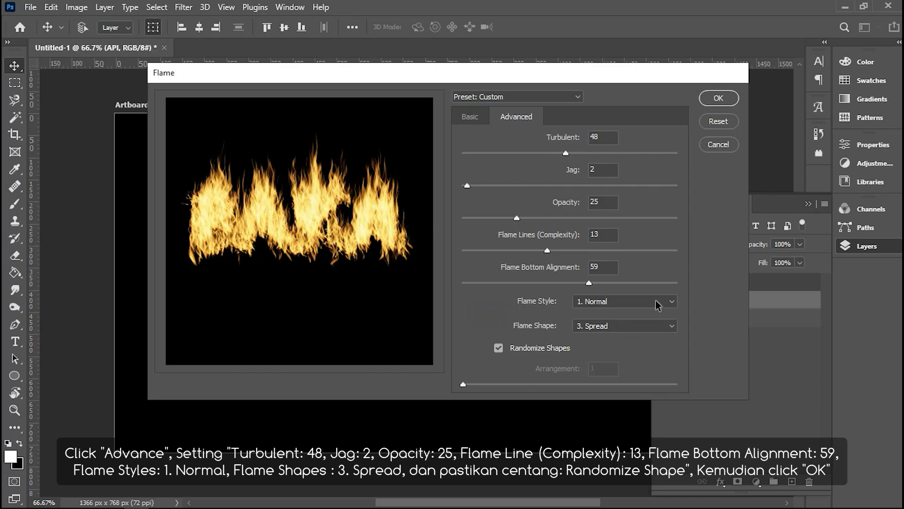
{"action": "left_click", "coordinate": [478, 116]}
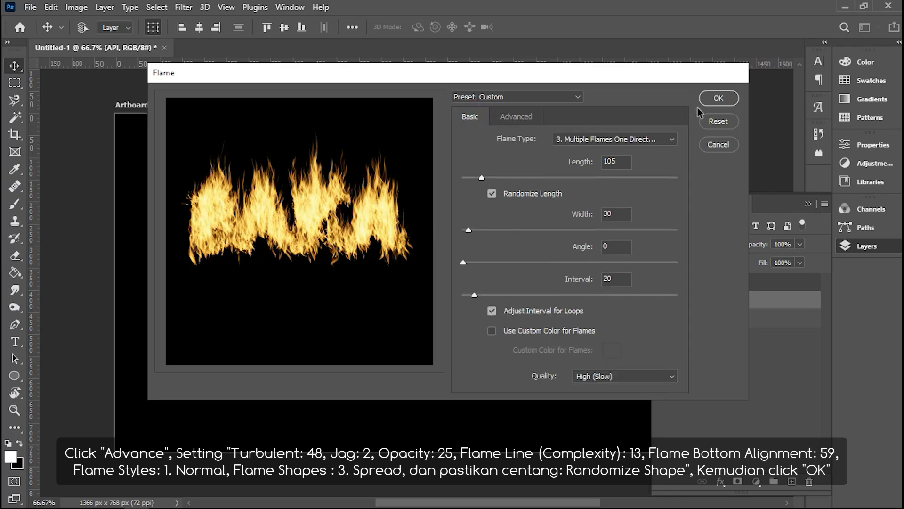
{"action": "left_click", "coordinate": [718, 99]}
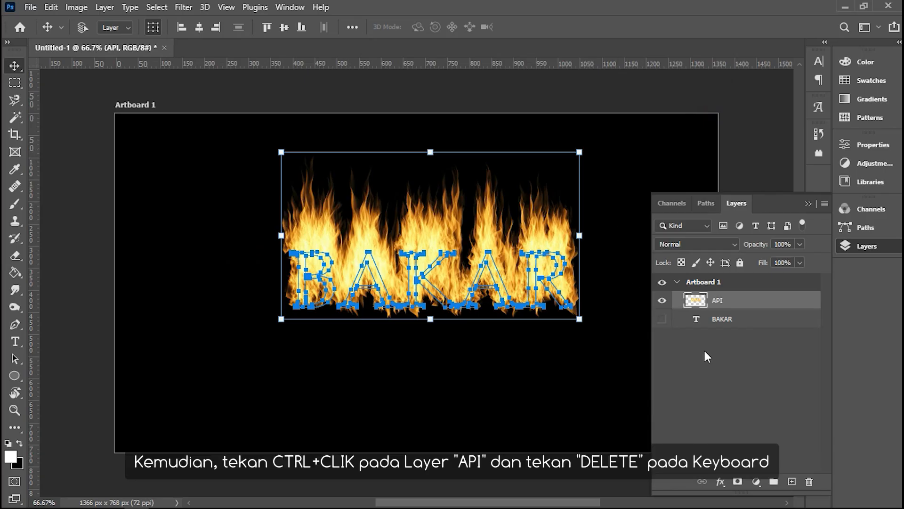
Step: Delete the flames inside the BAKAR letter shapes on the API layer and clear the selection
{"action": "left_click", "coordinate": [718, 301], "text": "ctrl"}
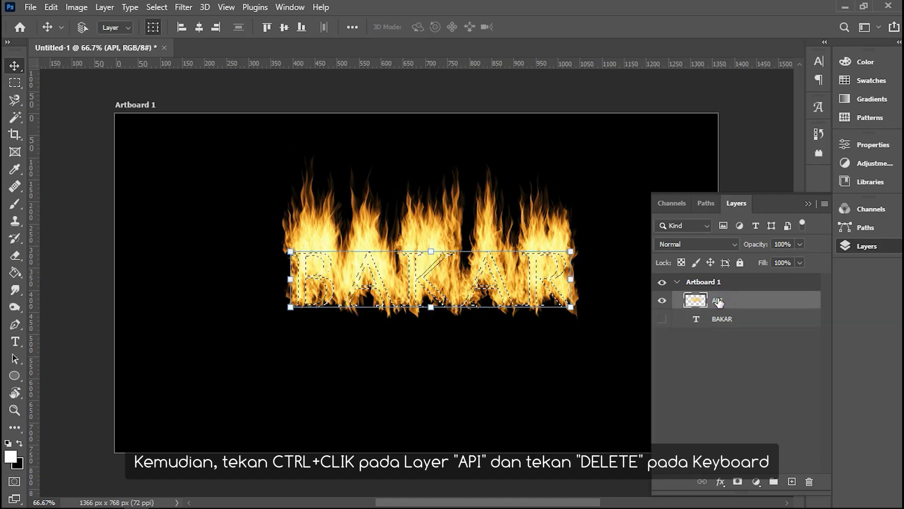
{"action": "key", "text": "Delete"}
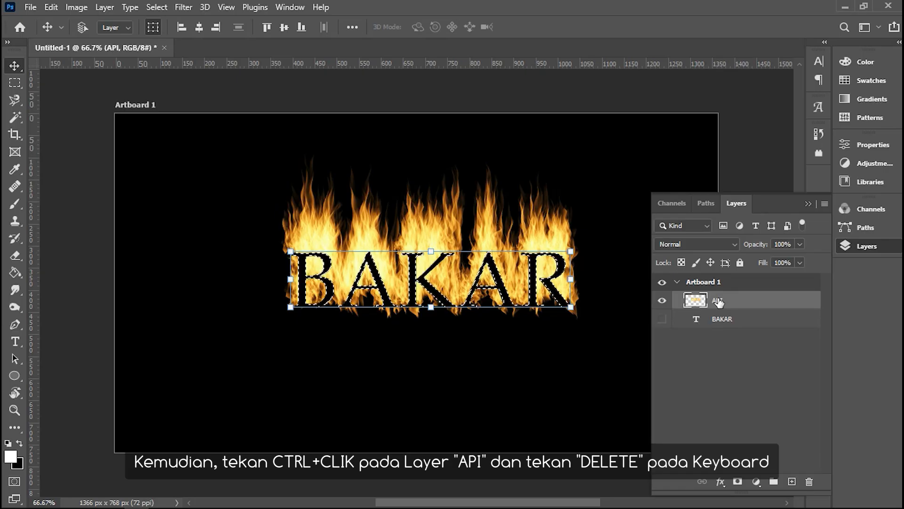
{"action": "left_click", "coordinate": [149, 9]}
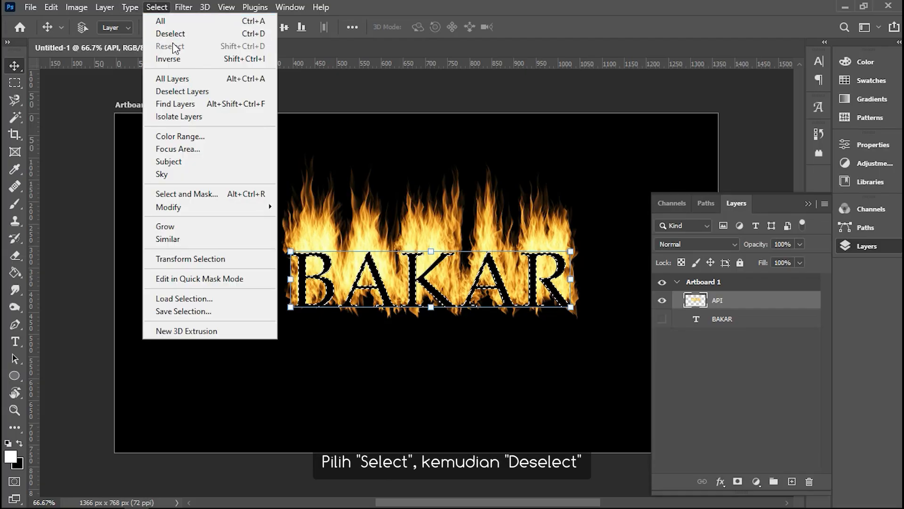
{"action": "left_click", "coordinate": [220, 35]}
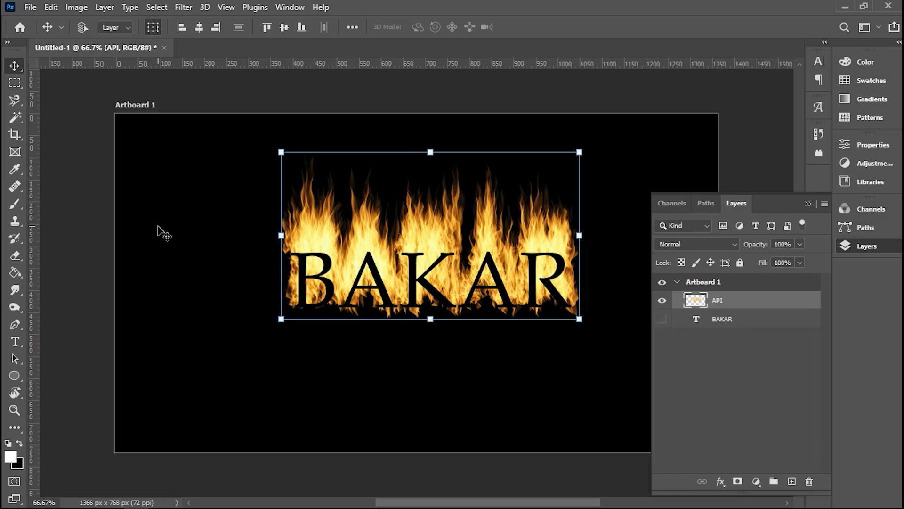
Step: Duplicate the API layer within the same artboard under the name API copy
{"action": "right_click", "coordinate": [753, 303]}
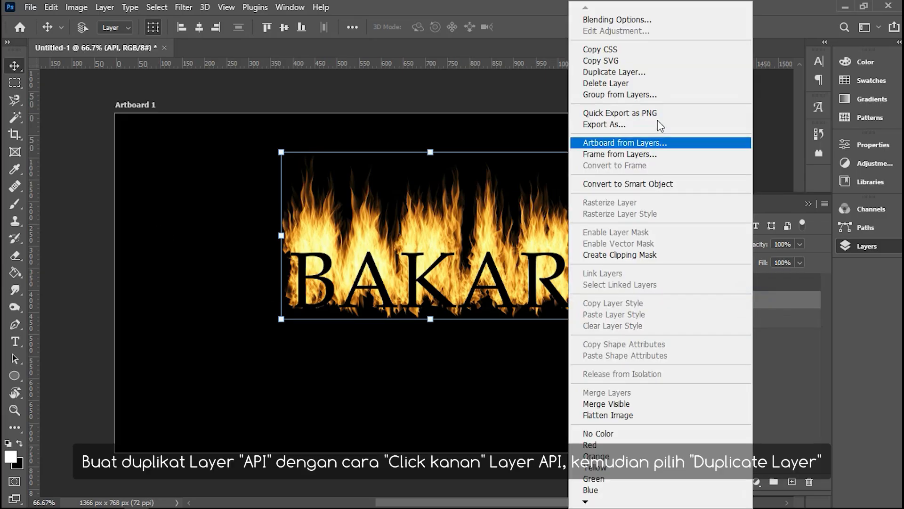
{"action": "left_click", "coordinate": [668, 72]}
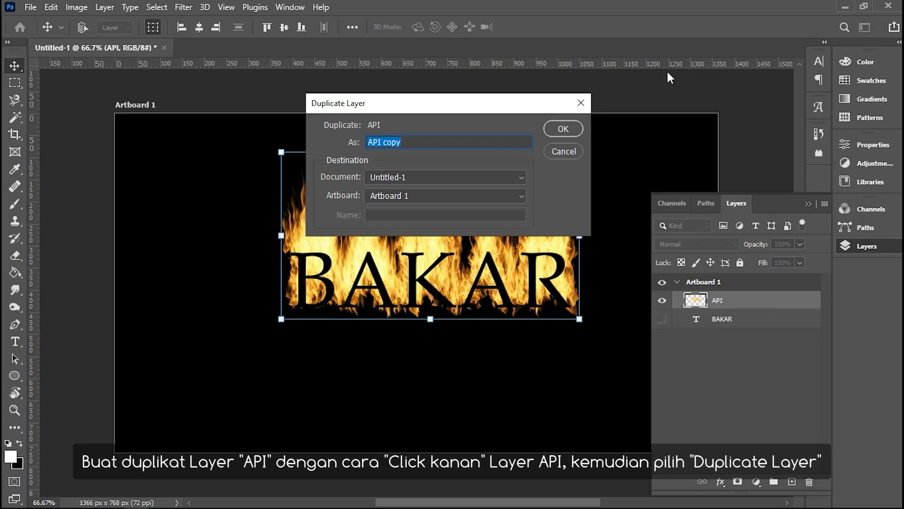
{"action": "left_click", "coordinate": [416, 143]}
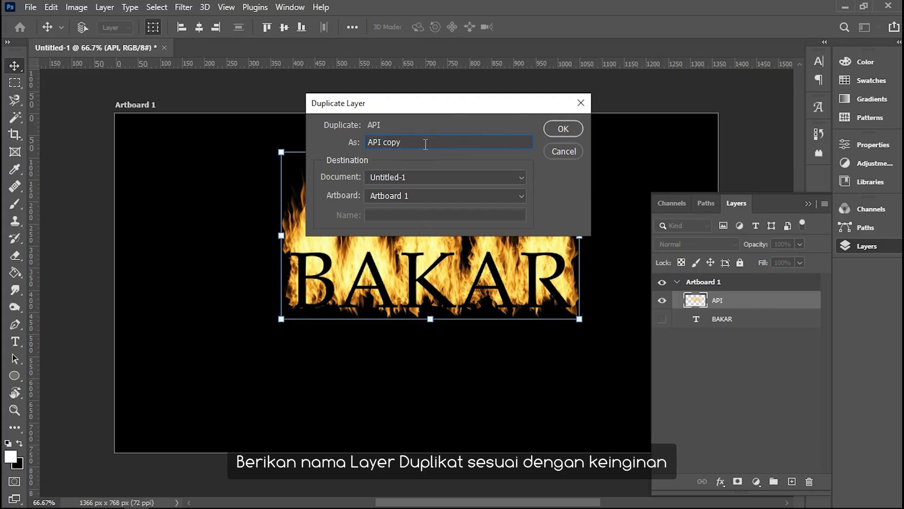
{"action": "left_click", "coordinate": [574, 130]}
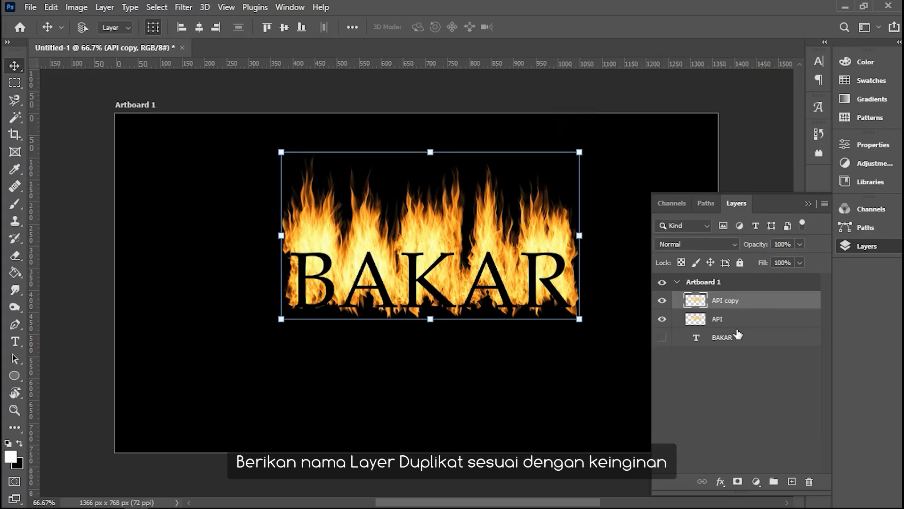
Step: Set the API copy layer's blending options to Linear Burn mode with 80% opacity
{"action": "right_click", "coordinate": [774, 303]}
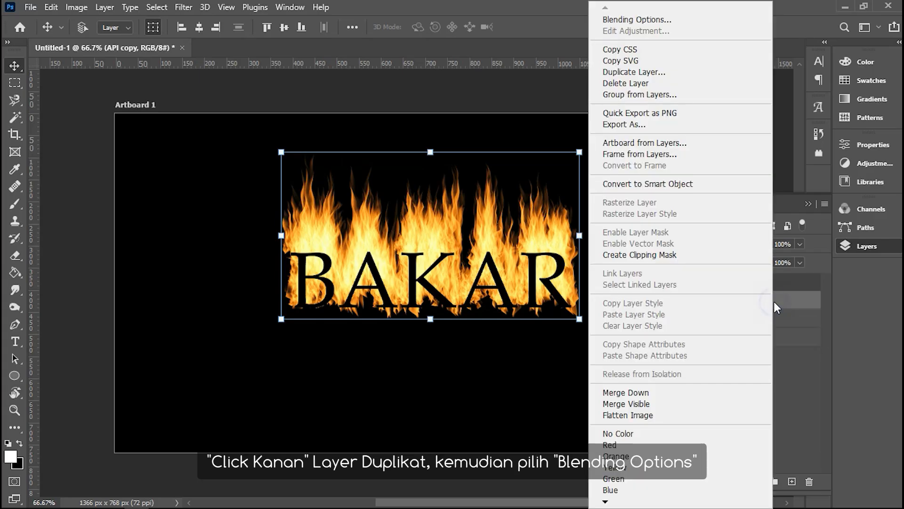
{"action": "left_click", "coordinate": [684, 24]}
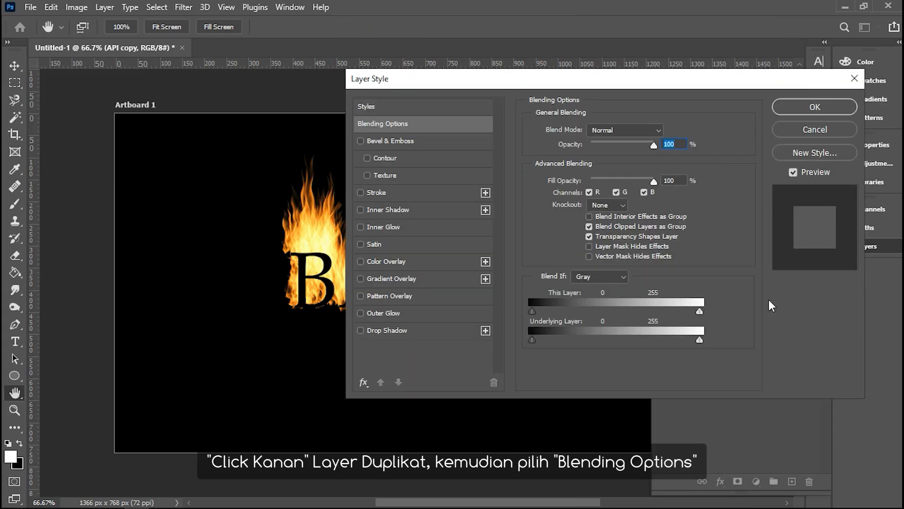
{"action": "left_click", "coordinate": [435, 125]}
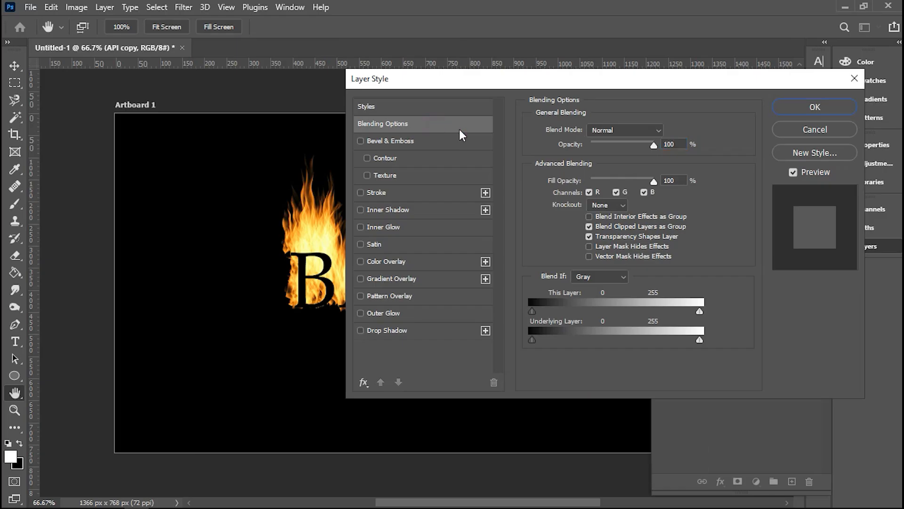
{"action": "left_click", "coordinate": [610, 132]}
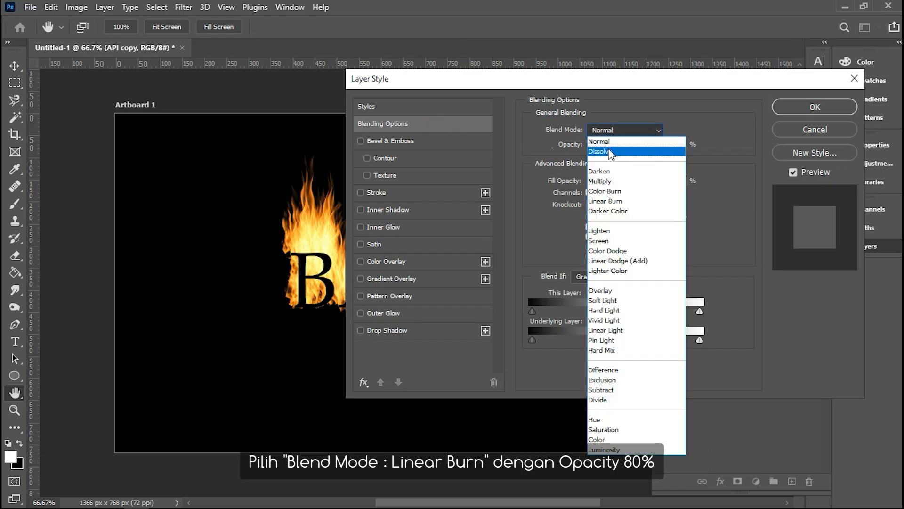
{"action": "left_click", "coordinate": [634, 201]}
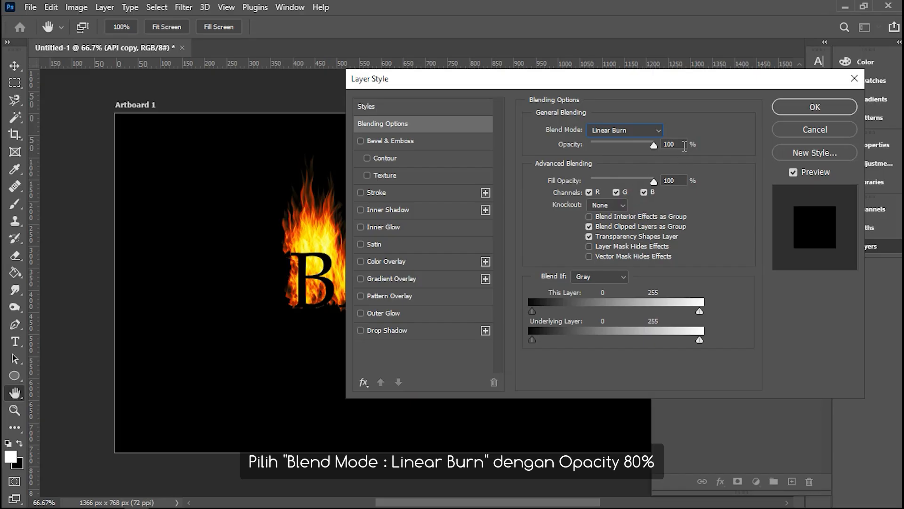
{"action": "left_click_drag", "start_coordinate": [643, 78], "coordinate": [722, 91]}
{"action": "left_click_drag", "start_coordinate": [728, 157], "coordinate": [730, 159]}
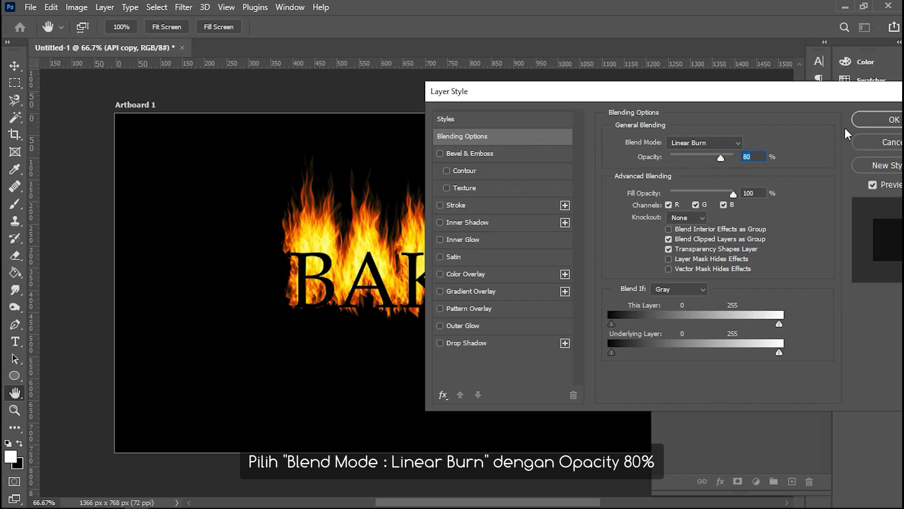
{"action": "left_click_drag", "start_coordinate": [747, 95], "coordinate": [644, 83]}
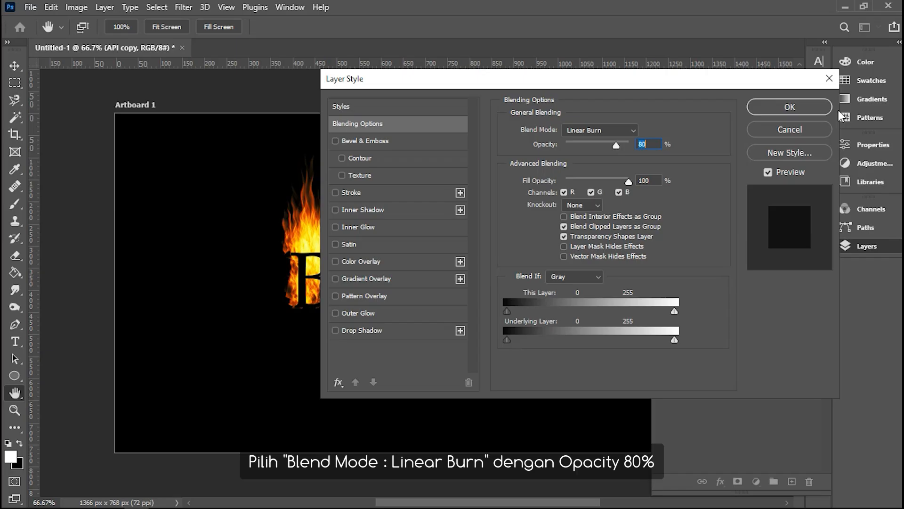
{"action": "left_click", "coordinate": [817, 107]}
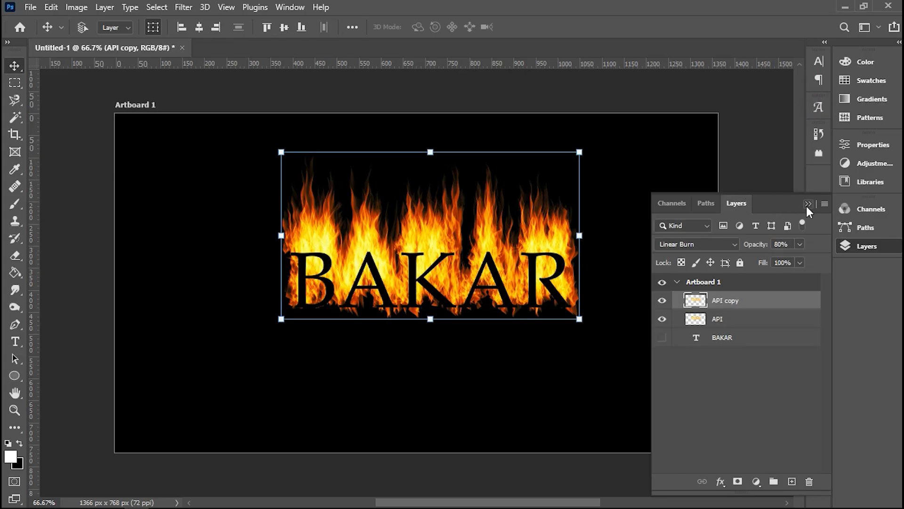
Step: Set up an export of the artboard in JPG format with Excellent quality
{"action": "scroll", "coordinate": [508, 221], "scroll_direction": "up", "scroll_amount": 3}
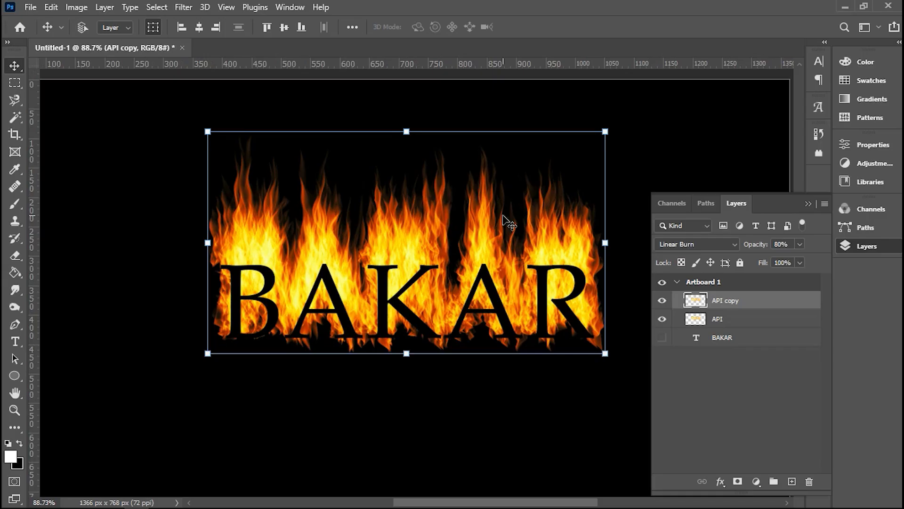
{"action": "scroll", "coordinate": [508, 221], "scroll_direction": "down", "scroll_amount": 3}
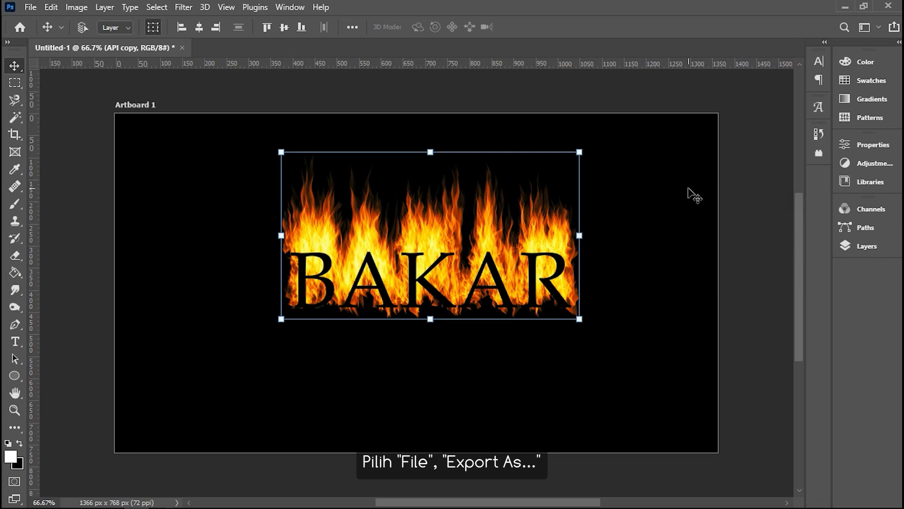
{"action": "left_click", "coordinate": [30, 7]}
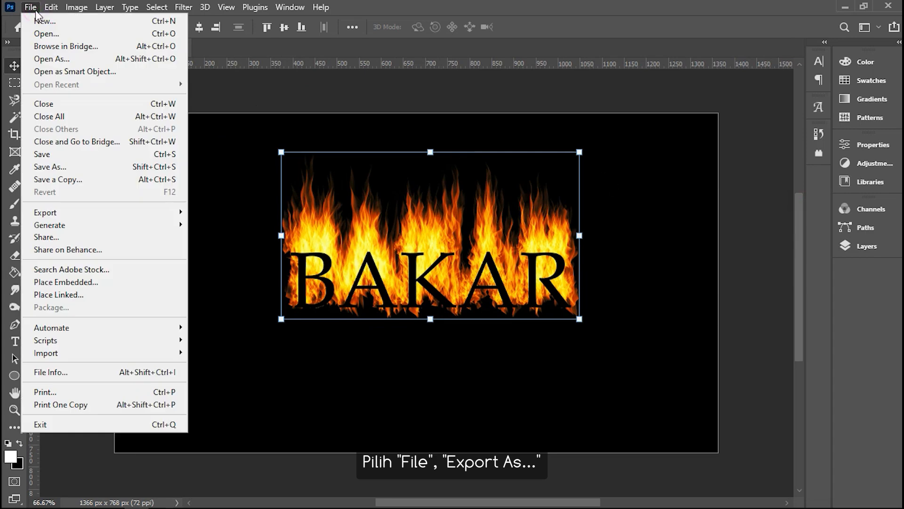
{"action": "mouse_move", "coordinate": [75, 213]}
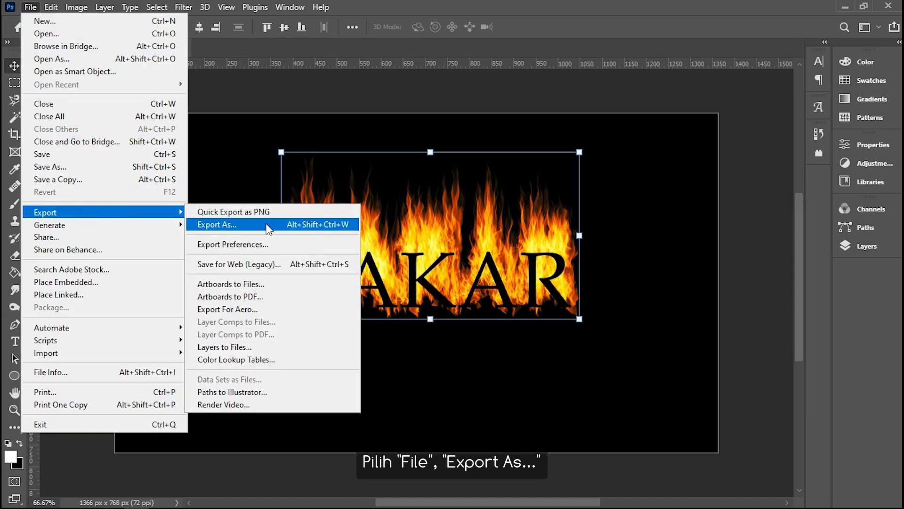
{"action": "left_click", "coordinate": [266, 225]}
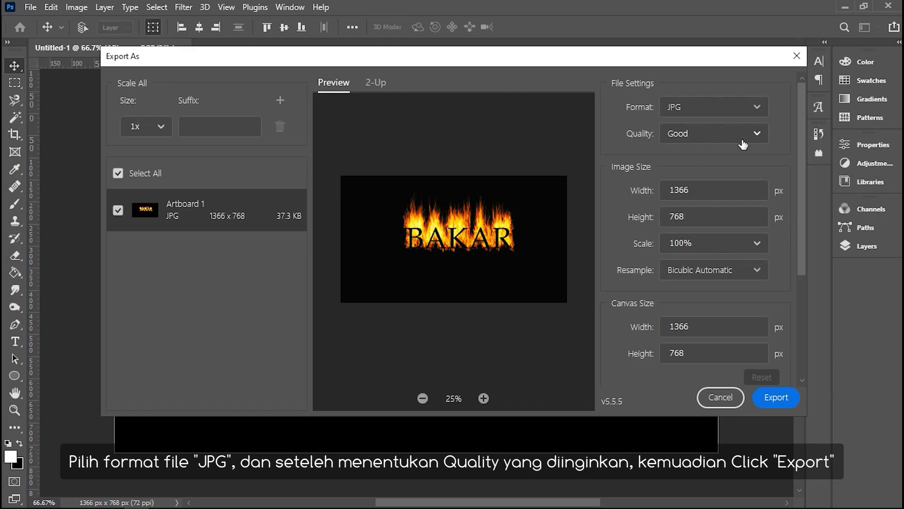
{"action": "left_click", "coordinate": [758, 135]}
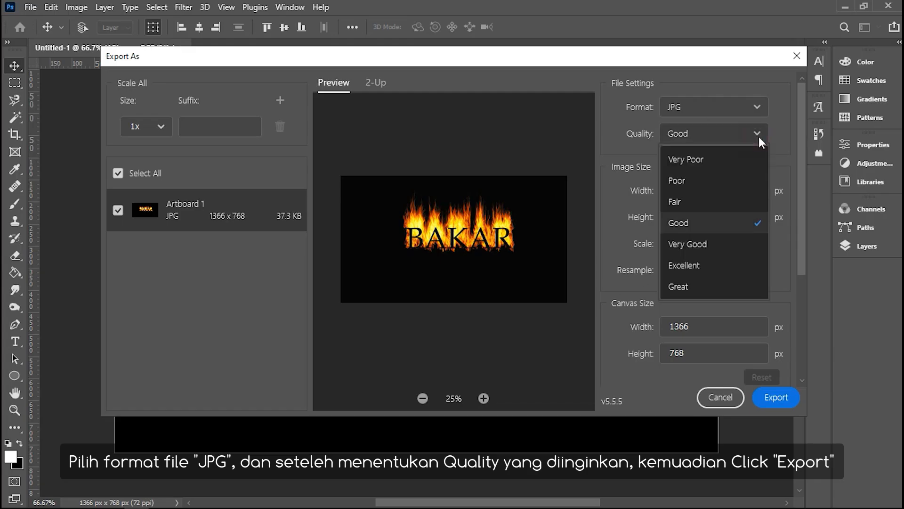
{"action": "left_click", "coordinate": [744, 268]}
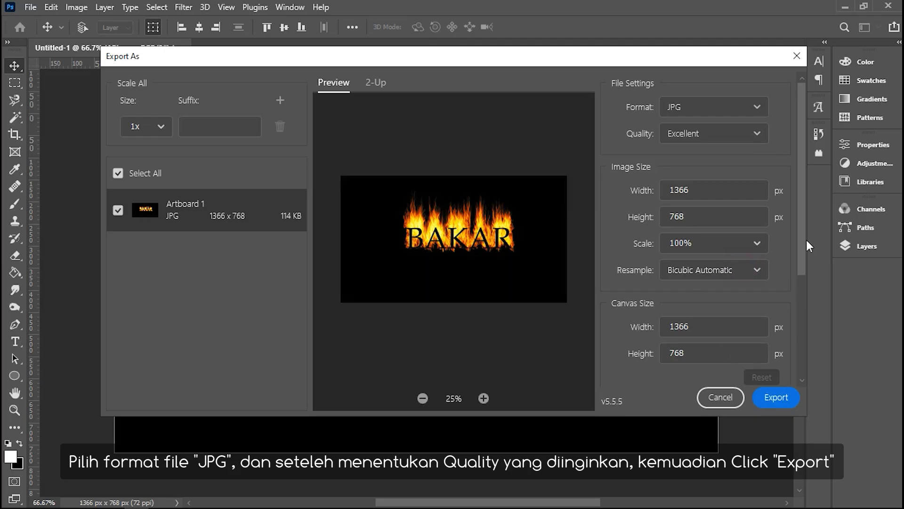
Step: Export the artboard and save it as a JPG named Api in the Editing folder
{"action": "left_click_drag", "start_coordinate": [805, 242], "coordinate": [809, 353]}
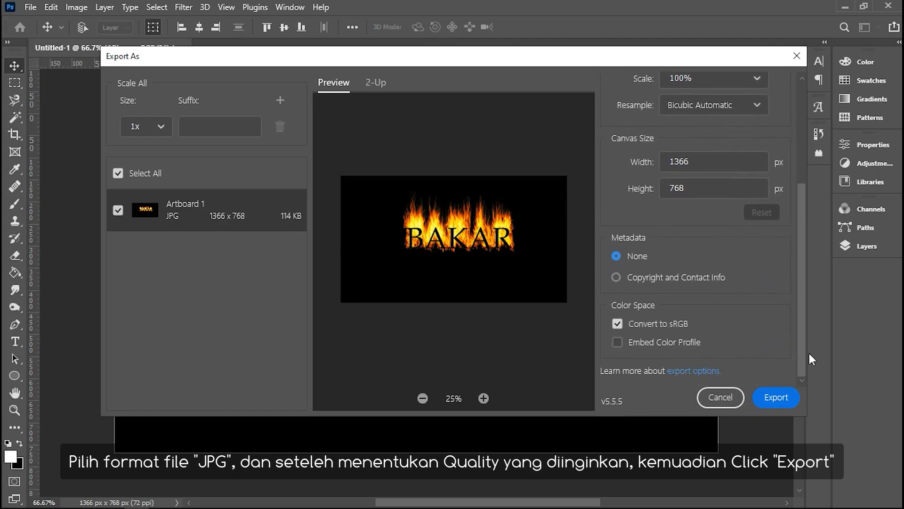
{"action": "left_click", "coordinate": [776, 401]}
{"action": "type", "text": "Api"}
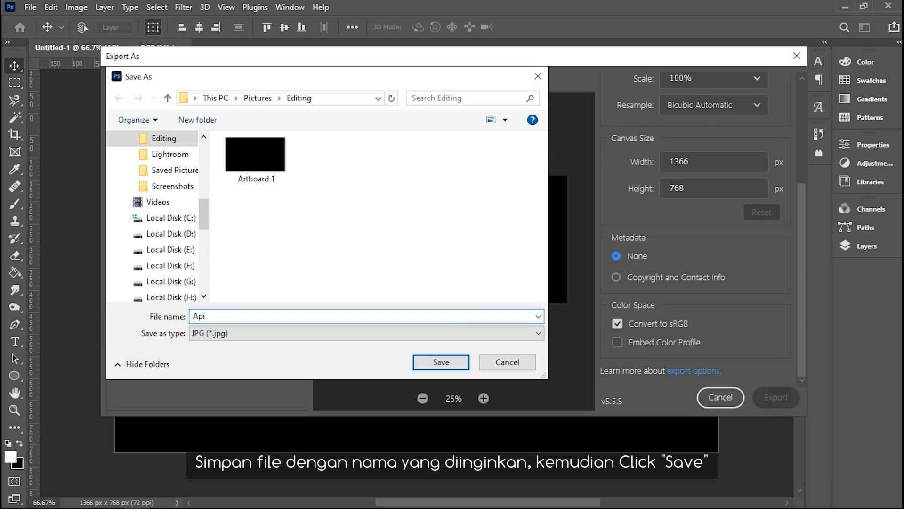
{"action": "left_click", "coordinate": [445, 363]}
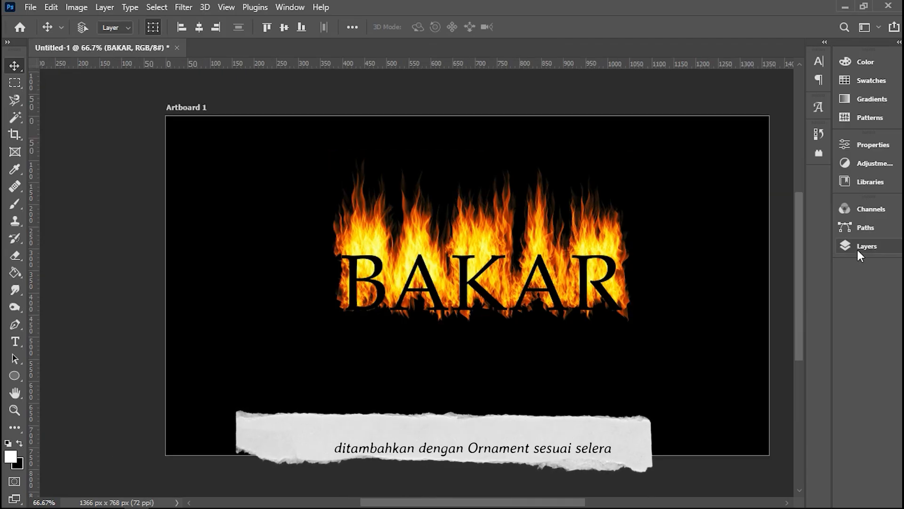
Step: Add a new layer above API copy and name it particle
{"action": "left_click", "coordinate": [857, 247]}
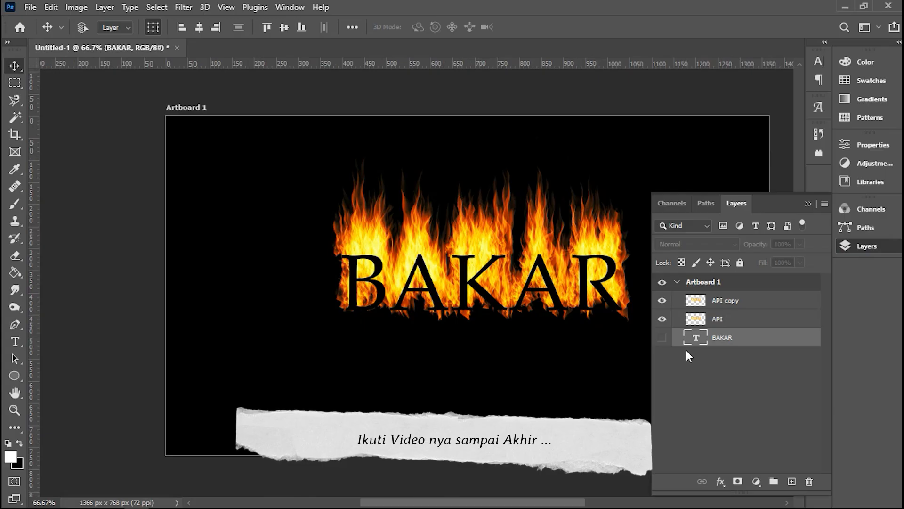
{"action": "left_click", "coordinate": [748, 304]}
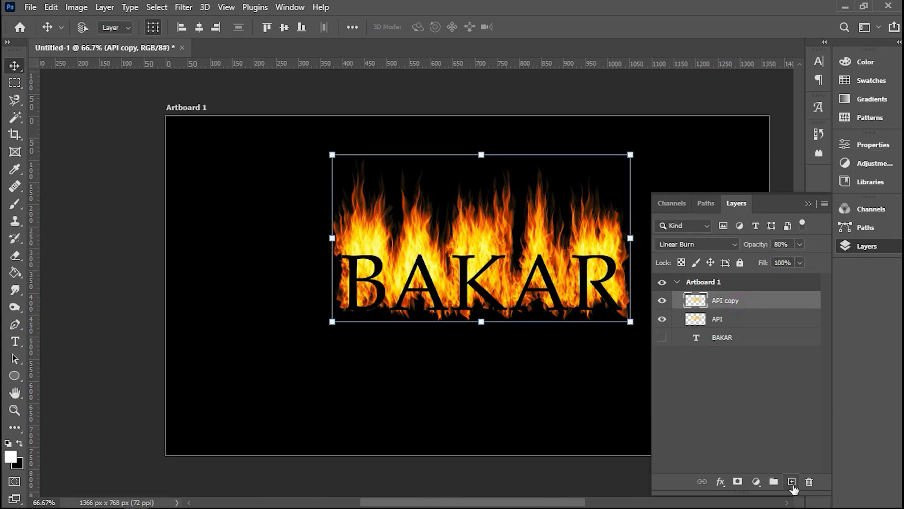
{"action": "left_click", "coordinate": [792, 482]}
{"action": "double_click", "coordinate": [715, 300]}
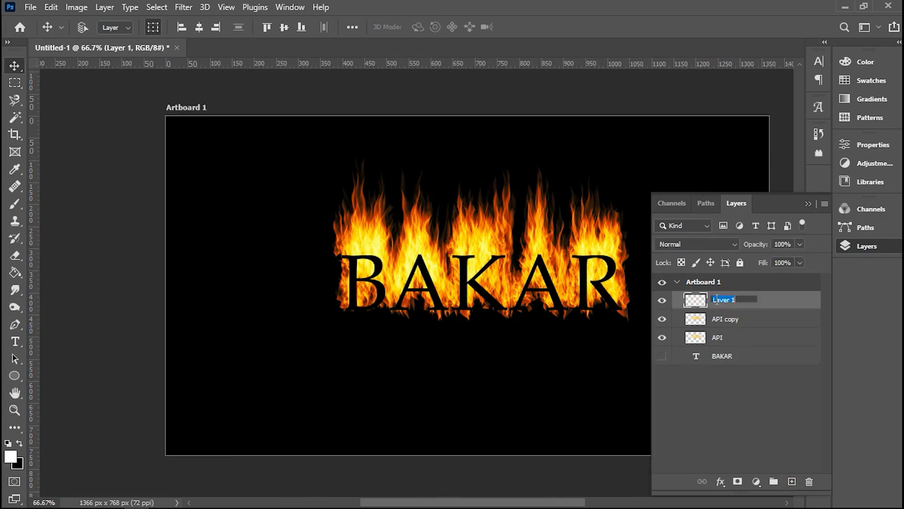
{"action": "type", "text": "ba"}
{"action": "key", "text": "Return"}
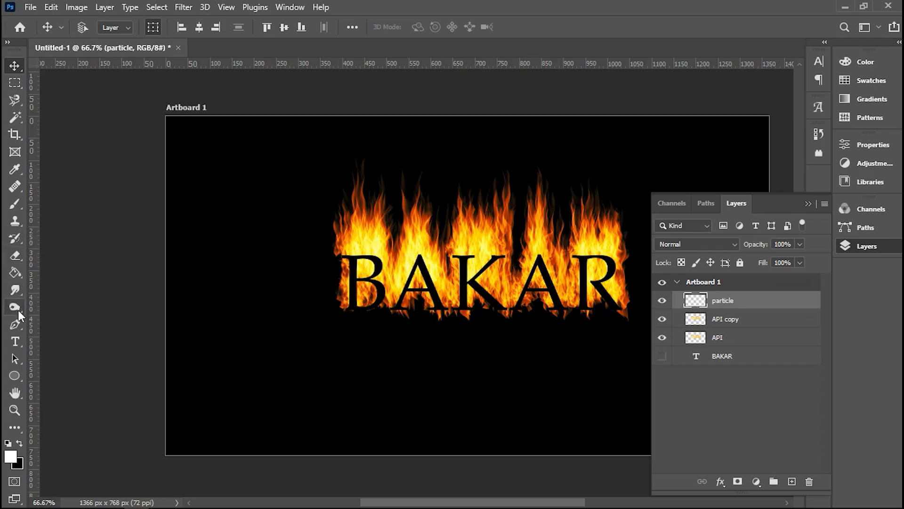
Step: Set up the Brush tool with the Kyle's Spatter Brushes - Spatter Bot Tilt preset at 250 px
{"action": "left_click", "coordinate": [16, 207]}
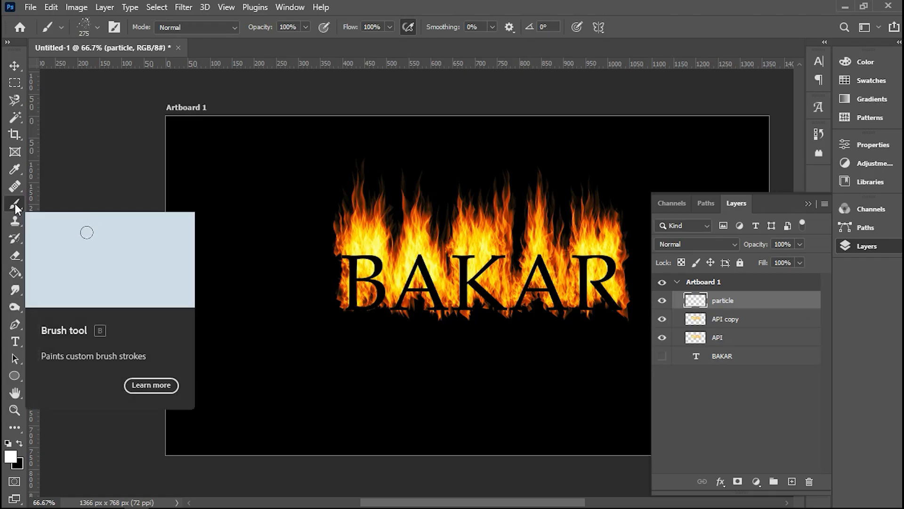
{"action": "right_click", "coordinate": [236, 236]}
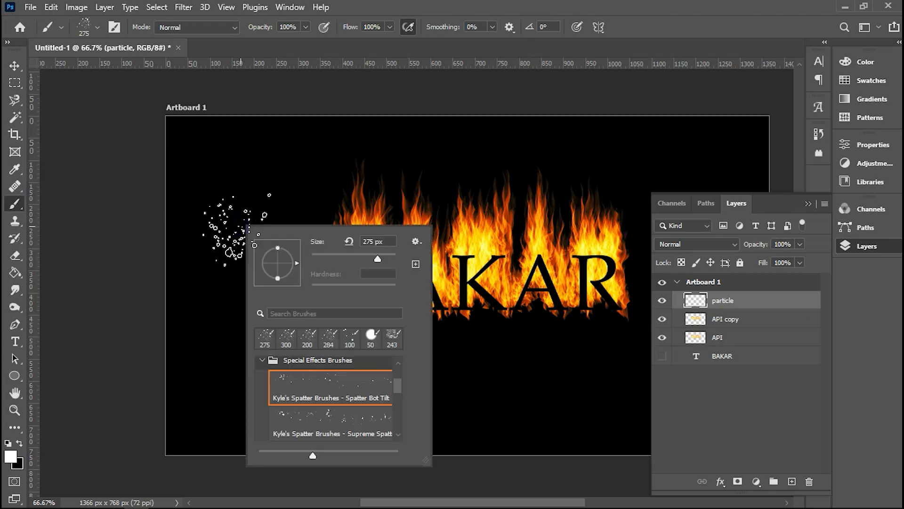
{"action": "left_click", "coordinate": [259, 361]}
{"action": "scroll", "coordinate": [289, 384], "scroll_direction": "up", "scroll_amount": 1}
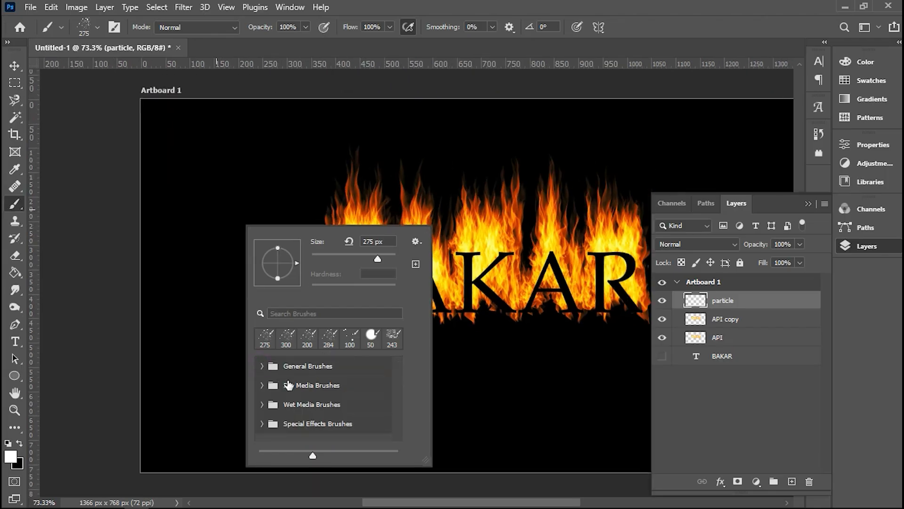
{"action": "left_click", "coordinate": [262, 423]}
{"action": "left_click", "coordinate": [292, 421]}
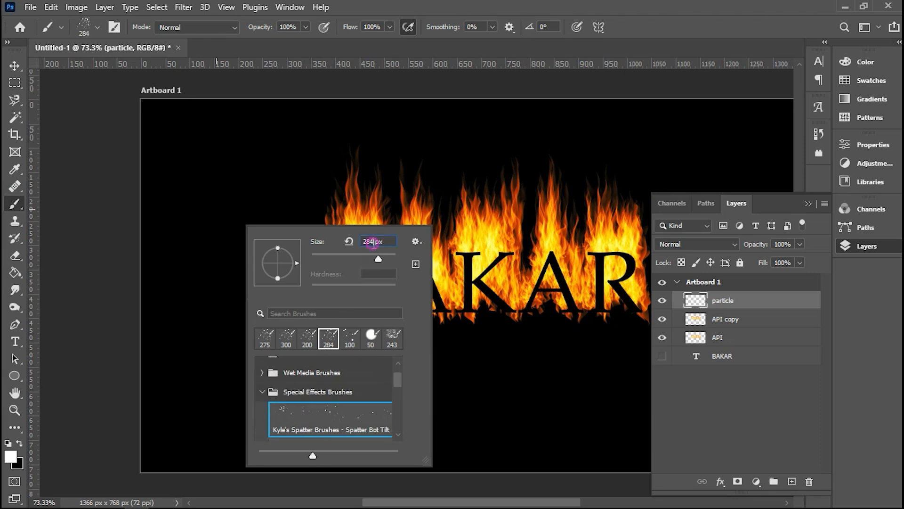
{"action": "left_click_drag", "start_coordinate": [376, 256], "coordinate": [380, 259]}
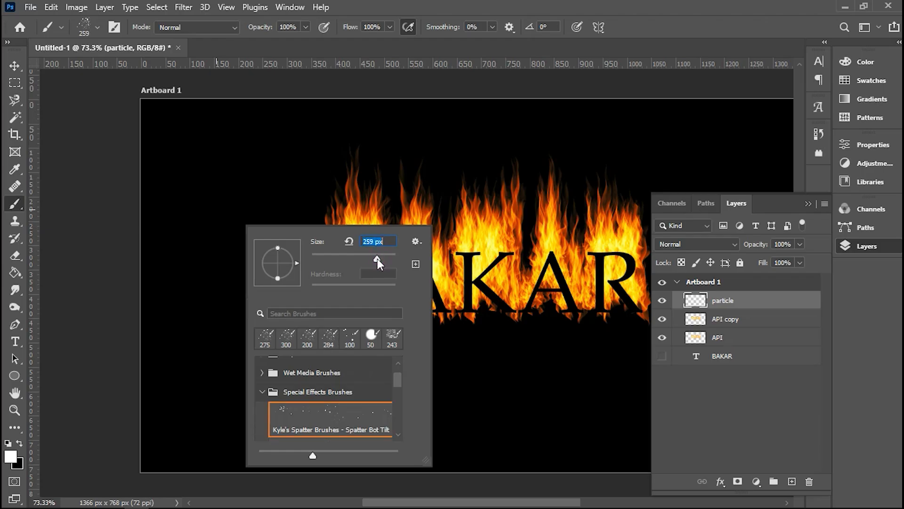
{"action": "left_click_drag", "start_coordinate": [383, 243], "coordinate": [346, 241]}
{"action": "left_click", "coordinate": [346, 241]}
{"action": "key", "text": "Return"}
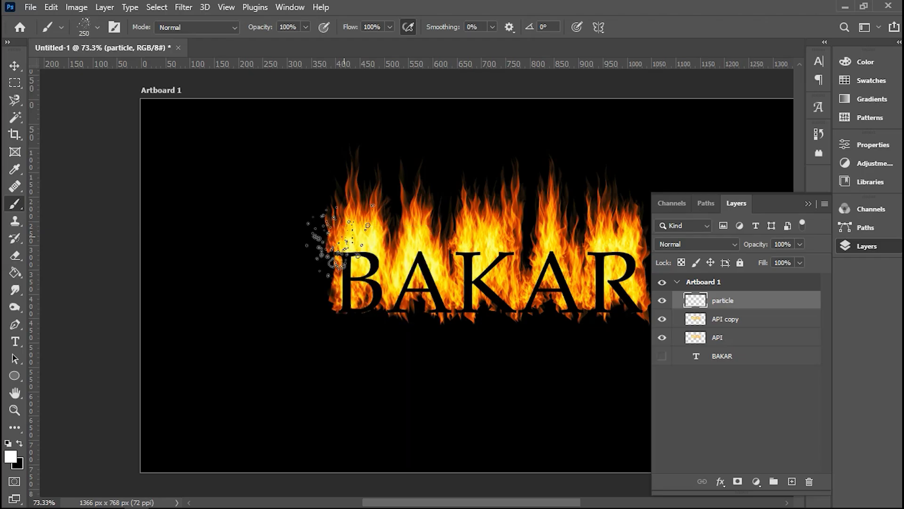
Step: Scatter white (ffffff) spatter particles over and around the burning BAKAR text on the particle layer
{"action": "left_click", "coordinate": [808, 204]}
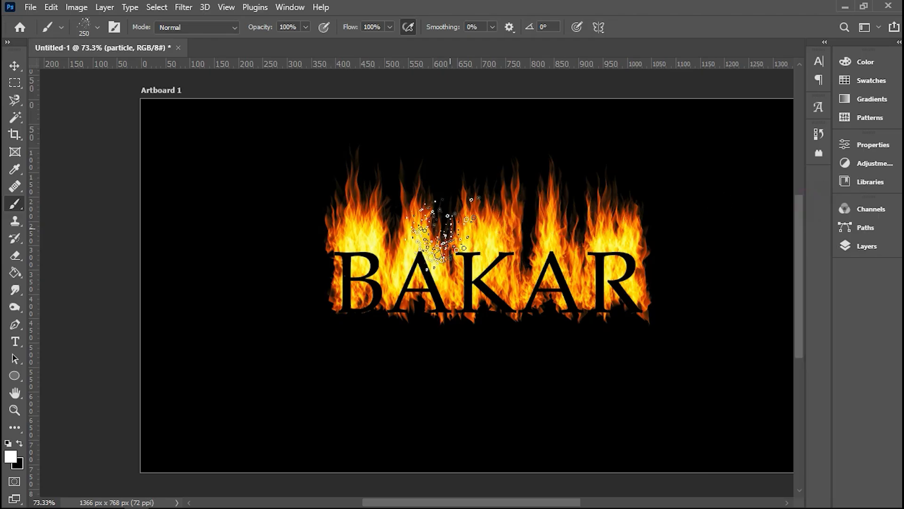
{"action": "scroll", "coordinate": [332, 255], "scroll_direction": "down", "scroll_amount": 1}
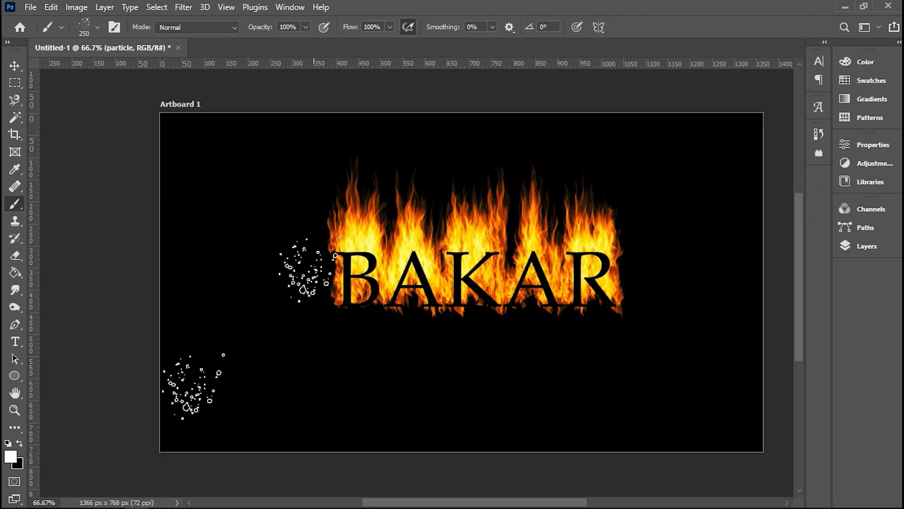
{"action": "left_click", "coordinate": [10, 455]}
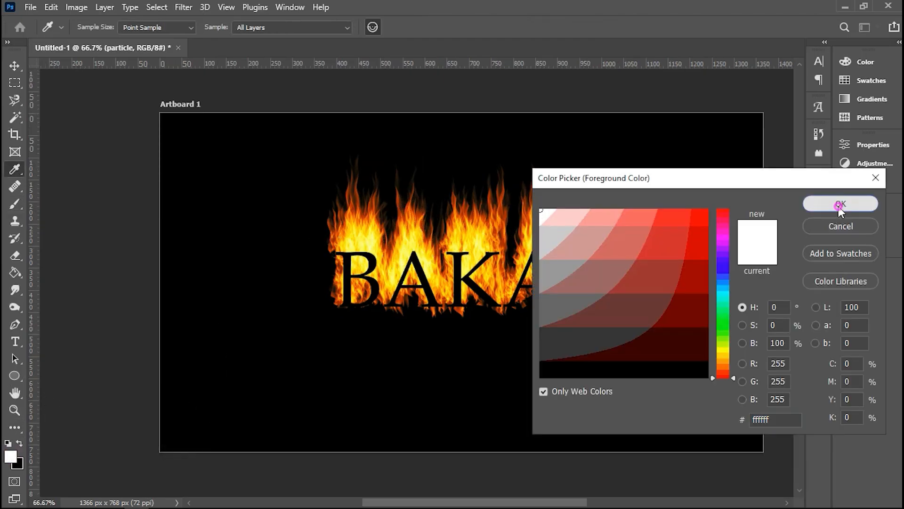
{"action": "left_click", "coordinate": [840, 207]}
{"action": "mouse_move", "coordinate": [309, 248]}
{"action": "left_mouse_down"}
{"action": "mouse_move", "coordinate": [294, 255]}
{"action": "mouse_move", "coordinate": [414, 320]}
{"action": "mouse_move", "coordinate": [469, 207]}
{"action": "mouse_move", "coordinate": [505, 238]}
{"action": "mouse_move", "coordinate": [552, 311]}
{"action": "left_mouse_up"}
{"action": "left_click", "coordinate": [469, 192]}
{"action": "left_click", "coordinate": [357, 339]}
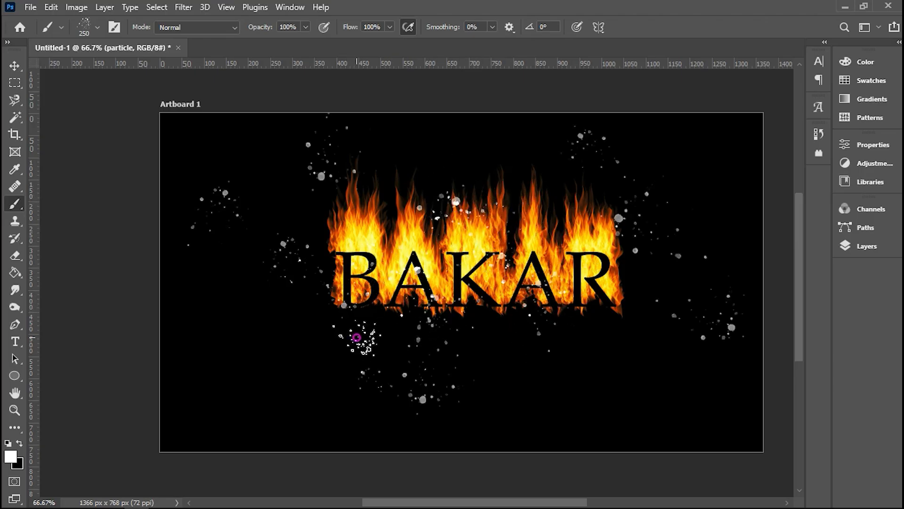
{"action": "left_click", "coordinate": [366, 207]}
{"action": "left_click", "coordinate": [438, 175]}
{"action": "left_click", "coordinate": [541, 187]}
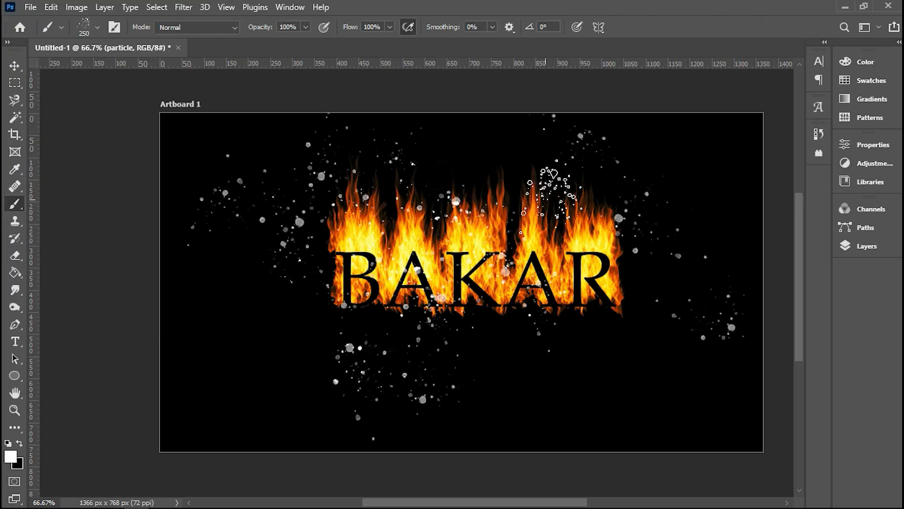
{"action": "left_click", "coordinate": [473, 167]}
{"action": "left_click", "coordinate": [497, 330]}
{"action": "left_click", "coordinate": [576, 324]}
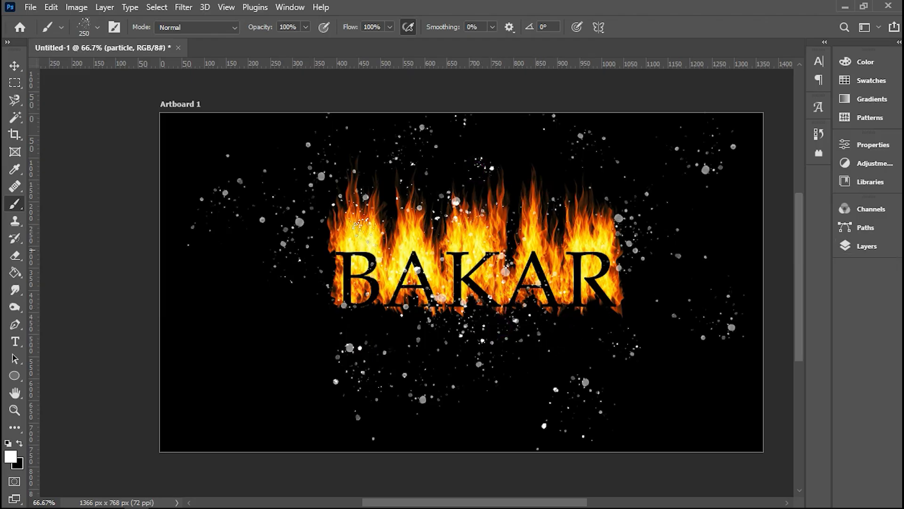
Step: Colorize the particles red with a Hue/Saturation adjustment, using saturation 100 and lightness -65
{"action": "left_click", "coordinate": [79, 8]}
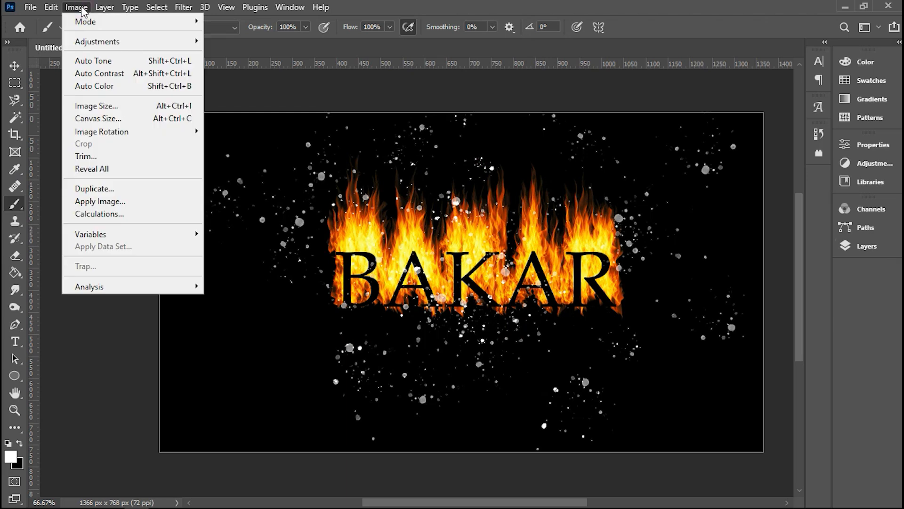
{"action": "mouse_move", "coordinate": [117, 41]}
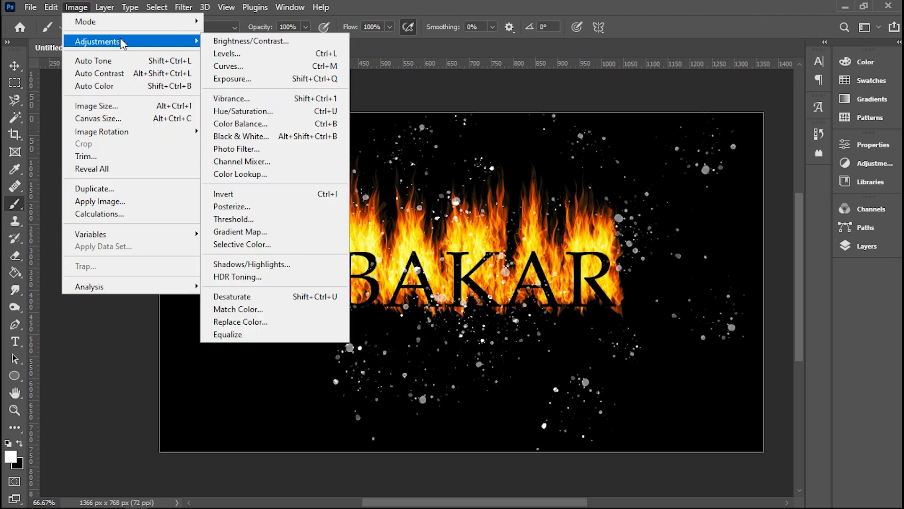
{"action": "left_click", "coordinate": [294, 112]}
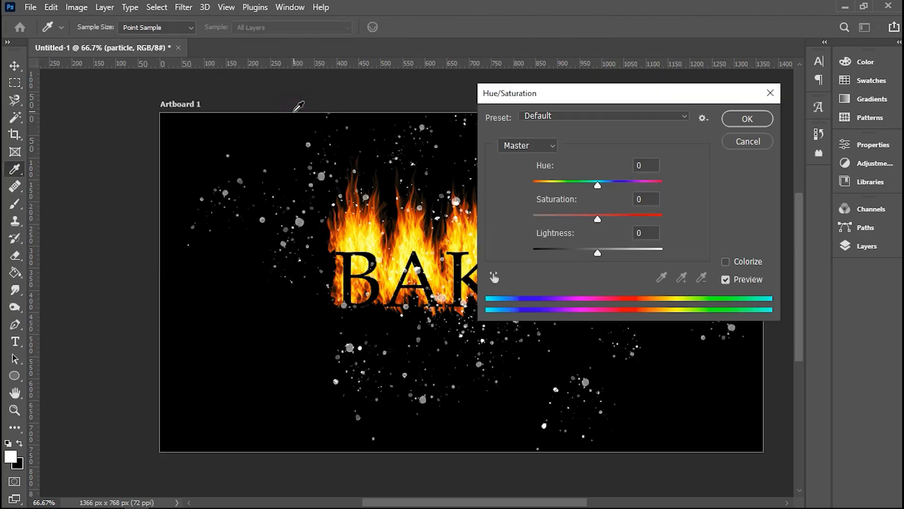
{"action": "left_click", "coordinate": [726, 263]}
{"action": "left_click_drag", "start_coordinate": [598, 253], "coordinate": [585, 250]}
{"action": "left_click_drag", "start_coordinate": [575, 250], "coordinate": [555, 249]}
{"action": "left_click_drag", "start_coordinate": [563, 217], "coordinate": [676, 227]}
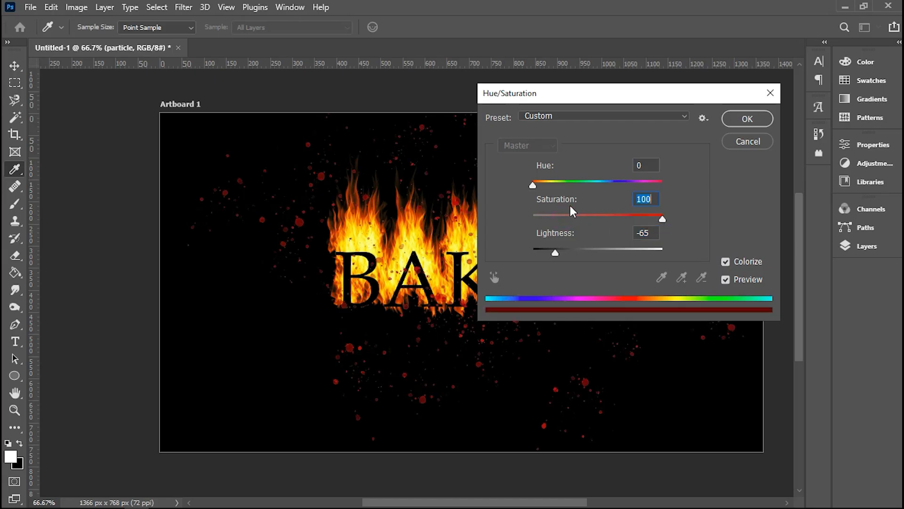
{"action": "left_click_drag", "start_coordinate": [534, 188], "coordinate": [536, 186]}
{"action": "left_click", "coordinate": [762, 121]}
{"action": "key", "text": "b"}
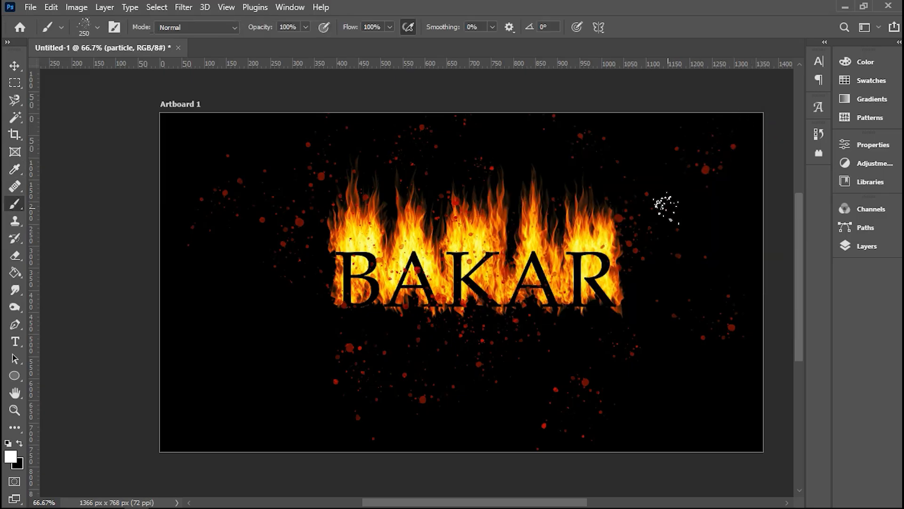
Step: Set the particle layer's blend mode to Multiply in its blending options
{"action": "scroll", "coordinate": [720, 216], "scroll_direction": "up", "scroll_amount": 2}
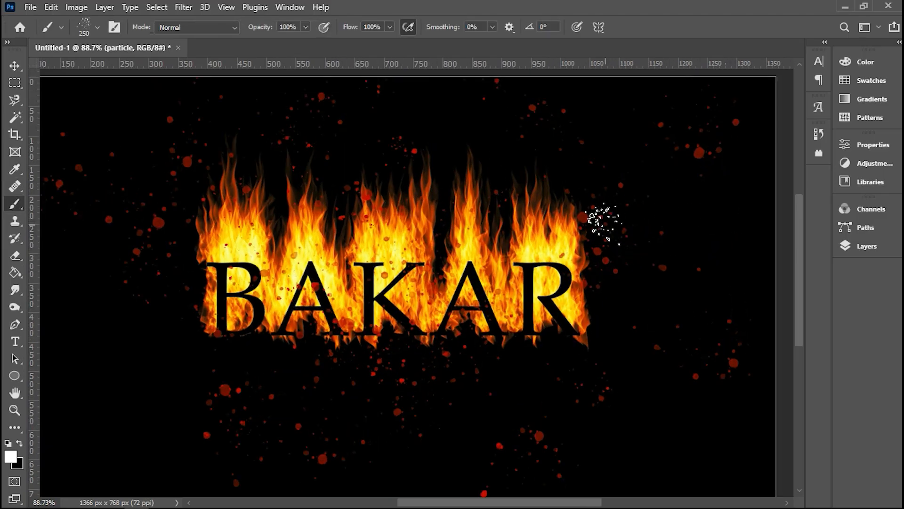
{"action": "scroll", "coordinate": [664, 237], "scroll_direction": "down", "scroll_amount": 1}
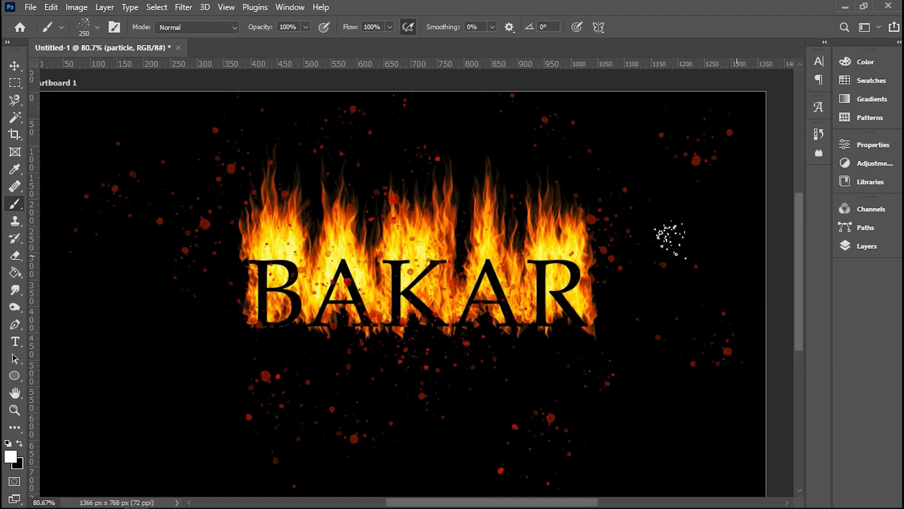
{"action": "left_click", "coordinate": [844, 247]}
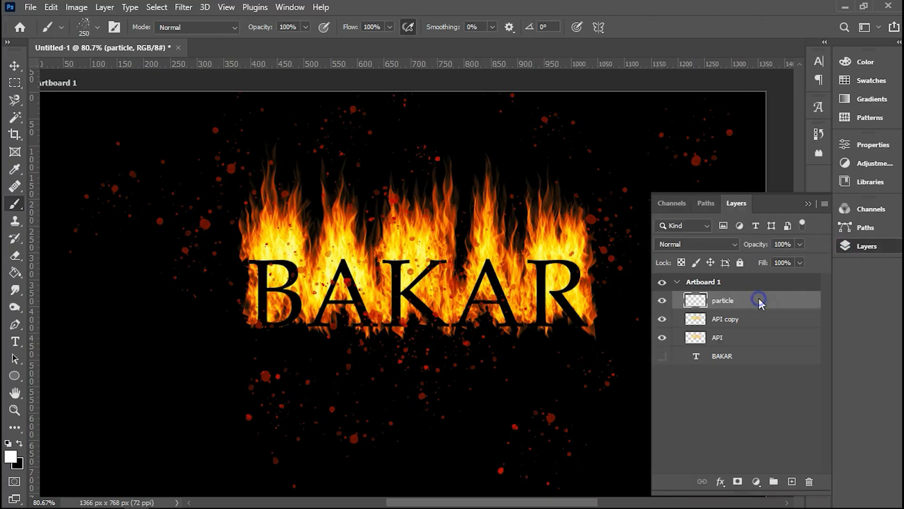
{"action": "right_click", "coordinate": [757, 301]}
{"action": "left_click", "coordinate": [638, 21]}
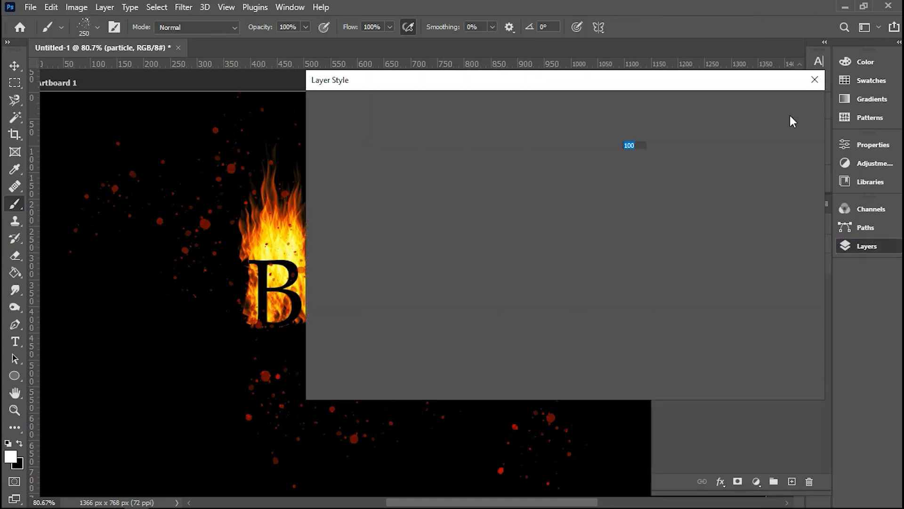
{"action": "left_click_drag", "start_coordinate": [597, 88], "coordinate": [688, 90]}
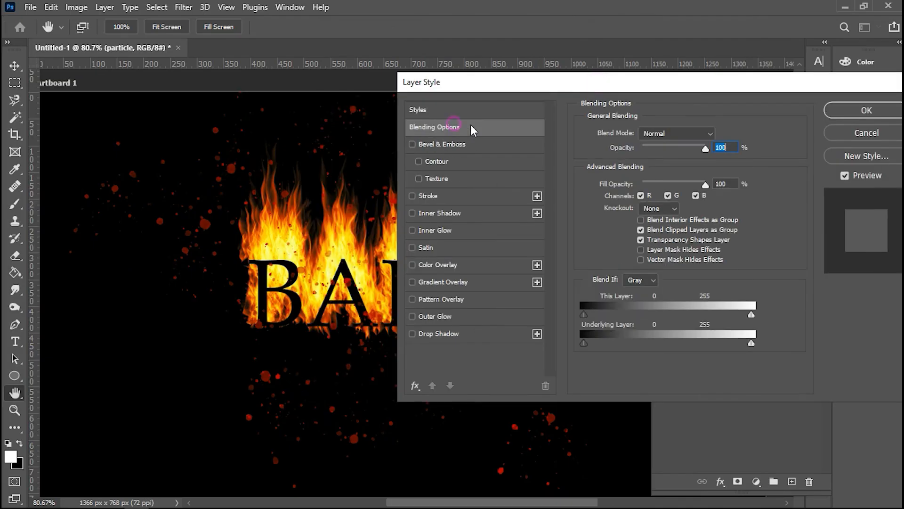
{"action": "left_click", "coordinate": [677, 130]}
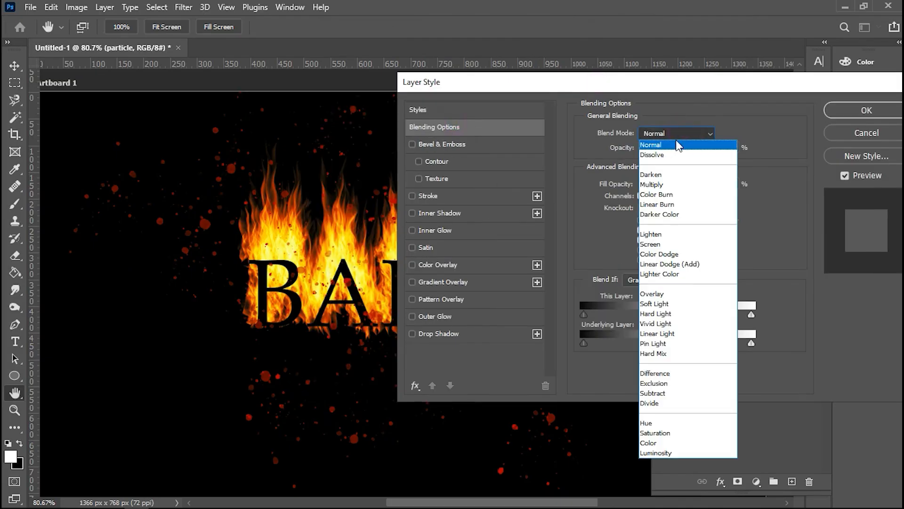
{"action": "left_click", "coordinate": [673, 186]}
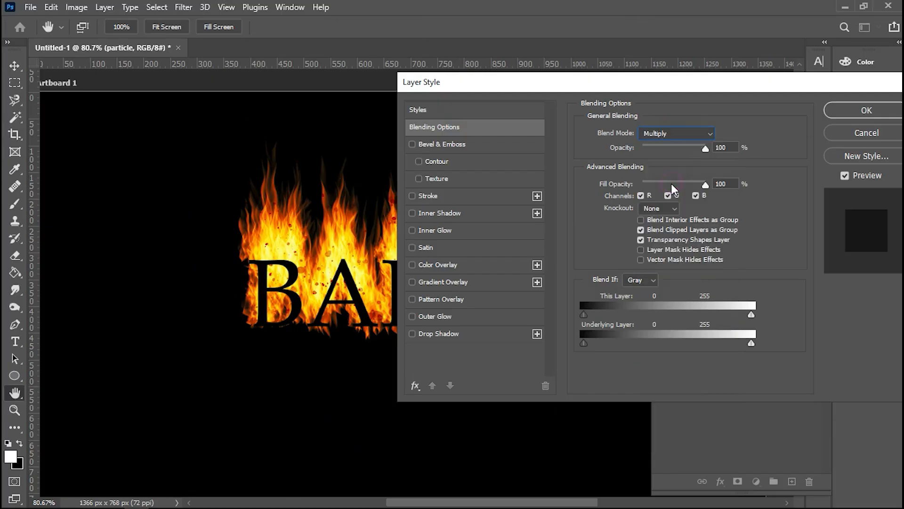
{"action": "left_click", "coordinate": [838, 111]}
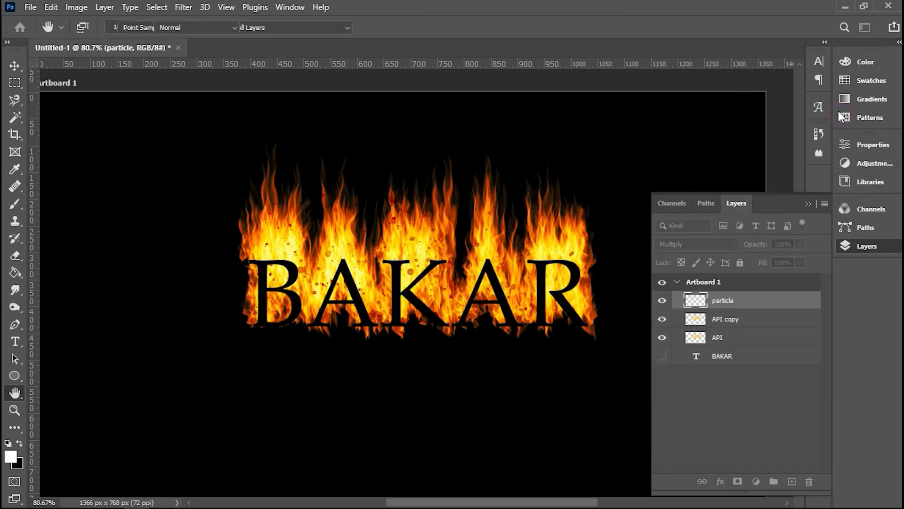
{"action": "left_click", "coordinate": [806, 204]}
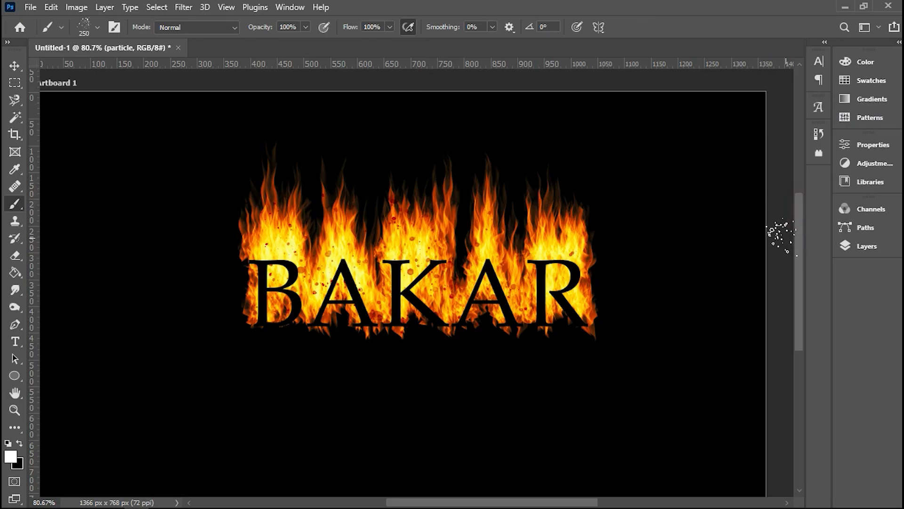
{"action": "scroll", "coordinate": [670, 242], "scroll_direction": "down", "scroll_amount": 1}
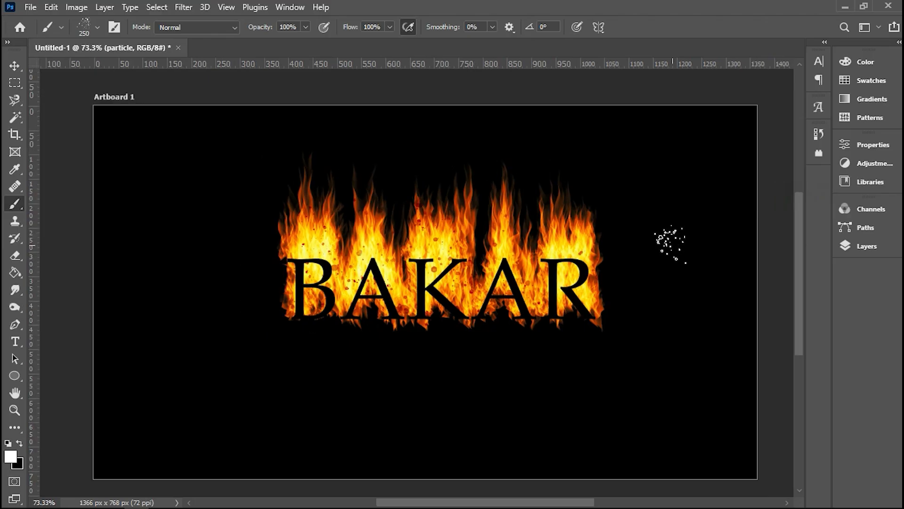
{"action": "scroll", "coordinate": [666, 243], "scroll_direction": "up", "scroll_amount": 2}
{"action": "scroll", "coordinate": [292, 274], "scroll_direction": "up", "scroll_amount": 2}
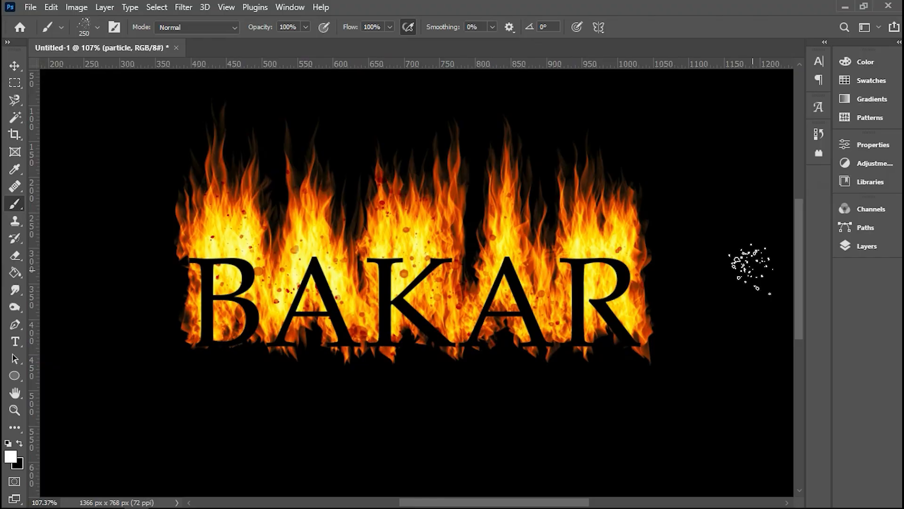
Step: Export the burning BAKAR artwork with the Export As command as a JPG at 1366 x 768 px and Excellent quality
{"action": "left_click", "coordinate": [29, 8]}
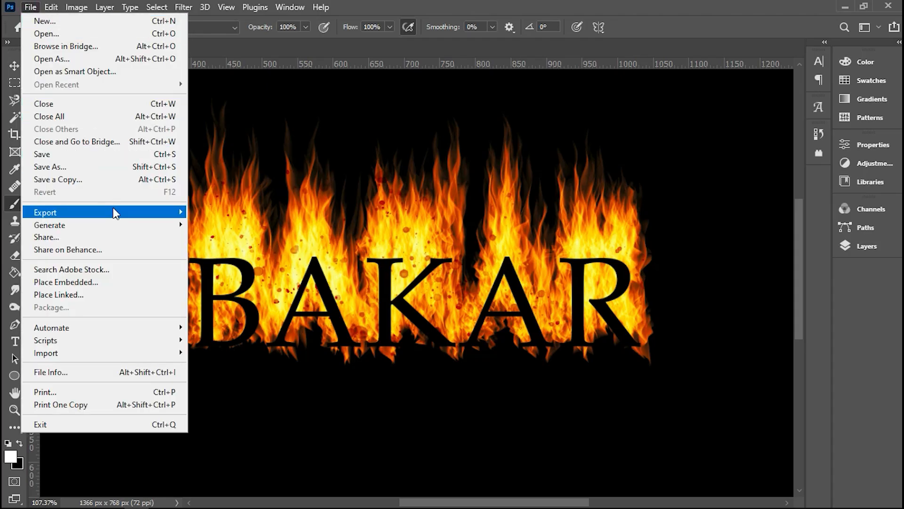
{"action": "mouse_move", "coordinate": [135, 215]}
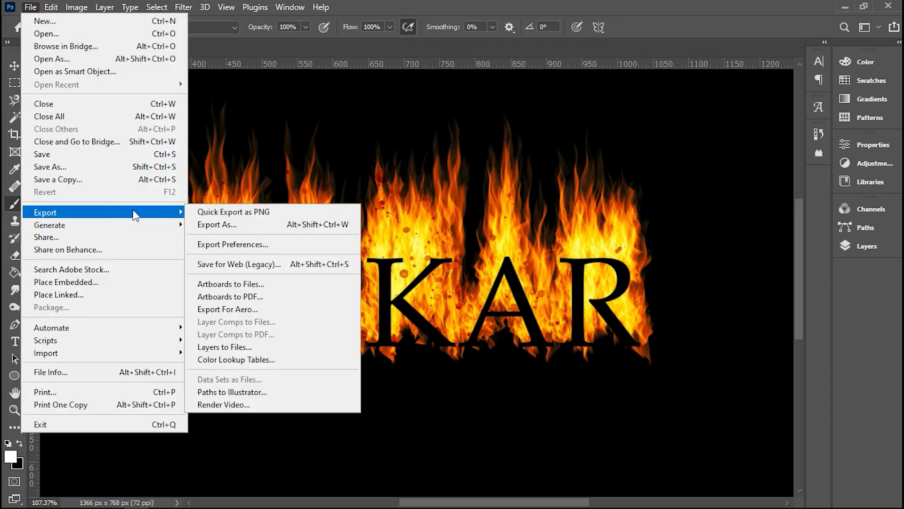
{"action": "left_click", "coordinate": [238, 226]}
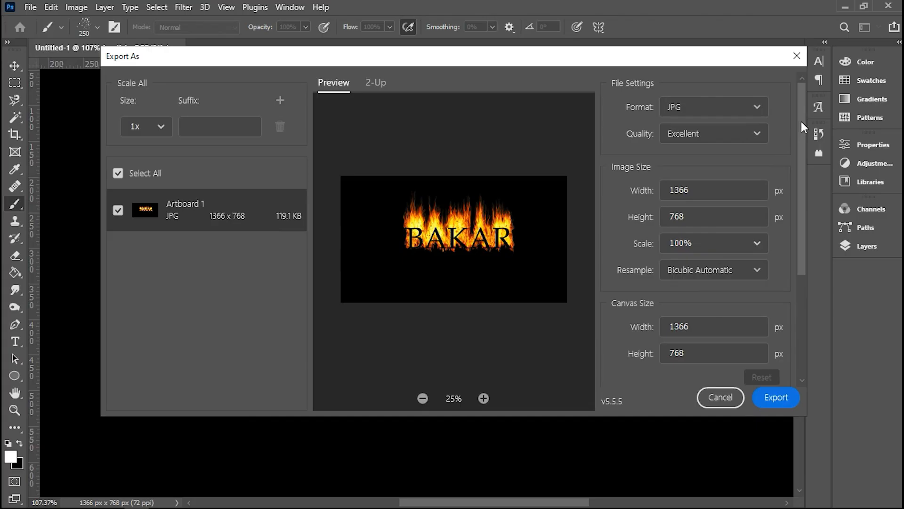
{"action": "left_click_drag", "start_coordinate": [801, 117], "coordinate": [799, 245]}
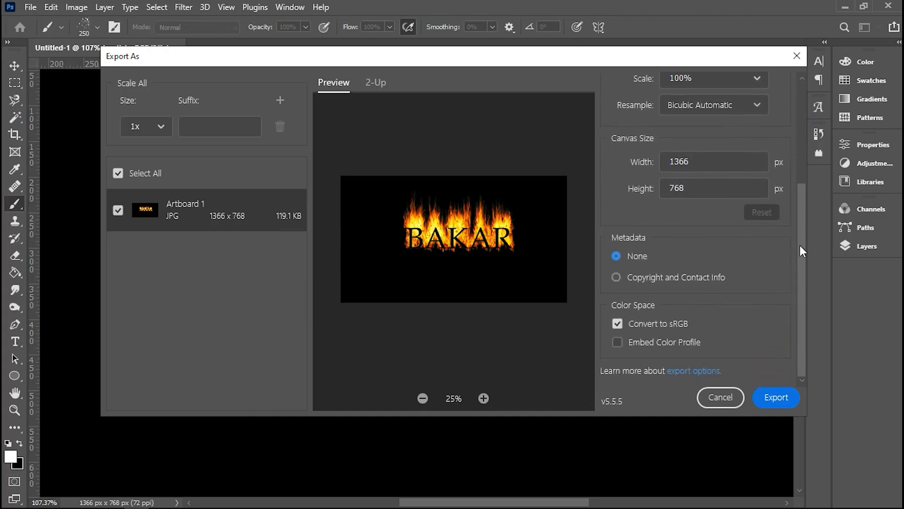
{"action": "left_click", "coordinate": [782, 400]}
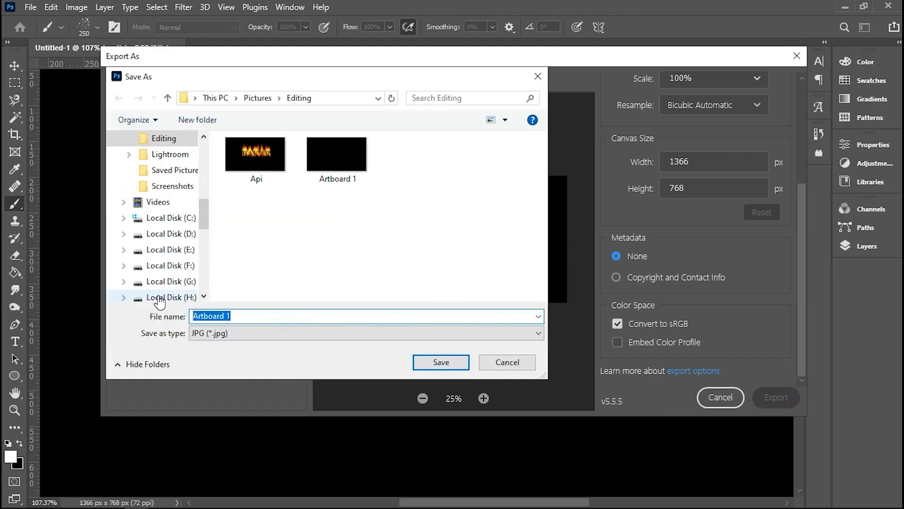
Step: Name the exported JPG Api dan Particle and save it in the Editing folder under Pictures
{"action": "type", "text": "Pai"}
{"action": "key", "text": "BackSpace"}
{"action": "key", "text": "BackSpace"}
{"action": "key", "text": "BackSpace"}
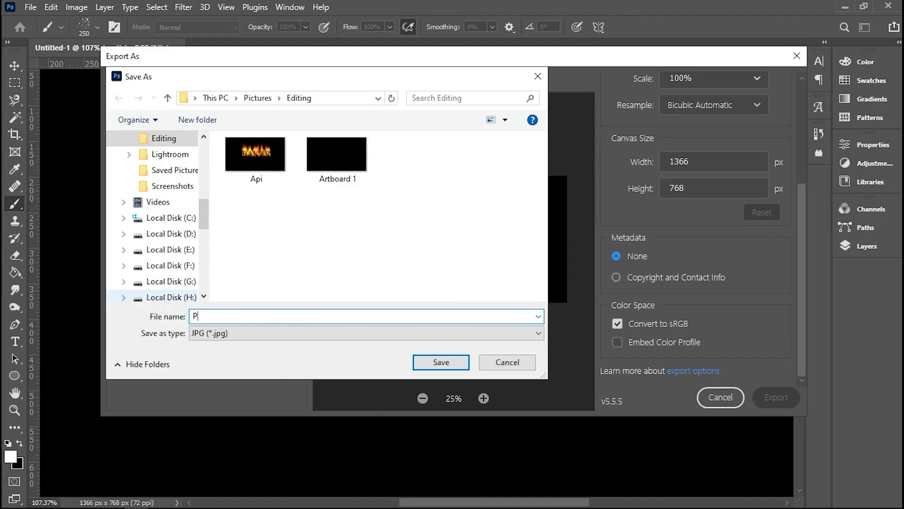
{"action": "type", "text": "Api dan Particle"}
{"action": "left_click", "coordinate": [427, 363]}
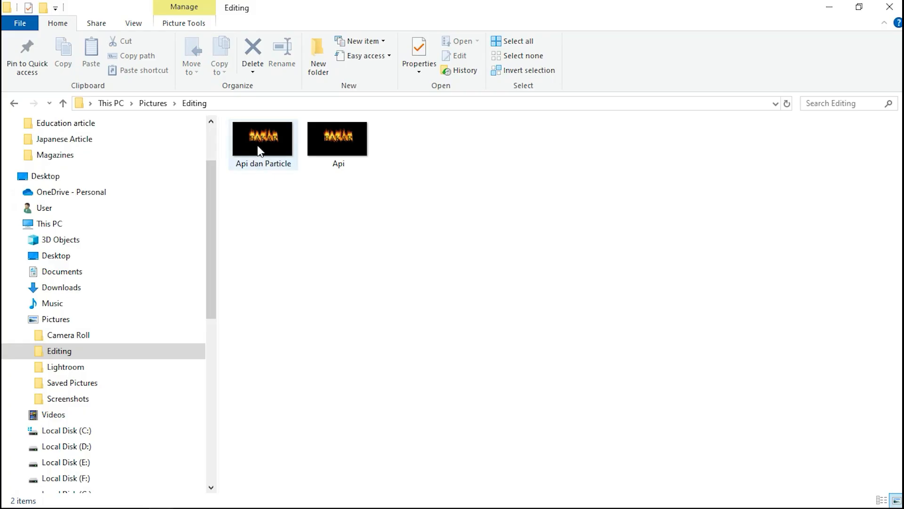
Step: Switch to File Explorer and open the exported Api dan Particle image from the Editing folder
{"action": "double_click", "coordinate": [257, 145]}
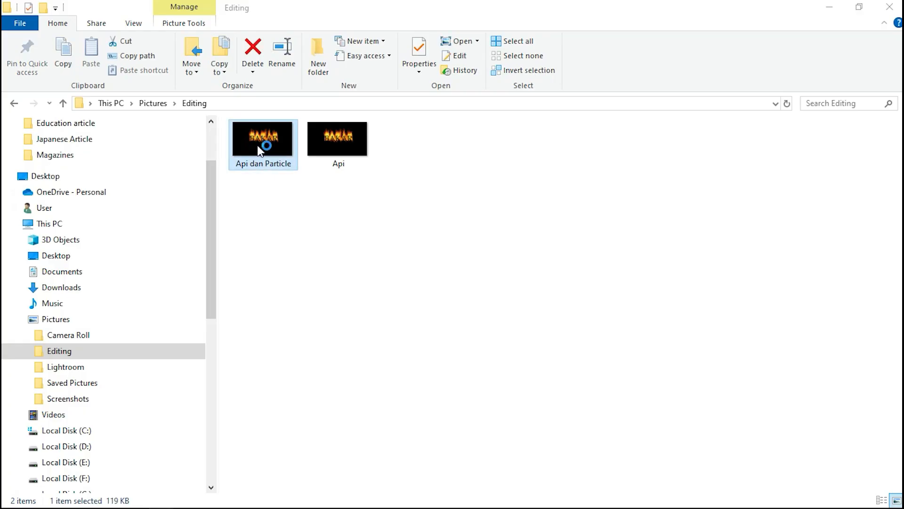